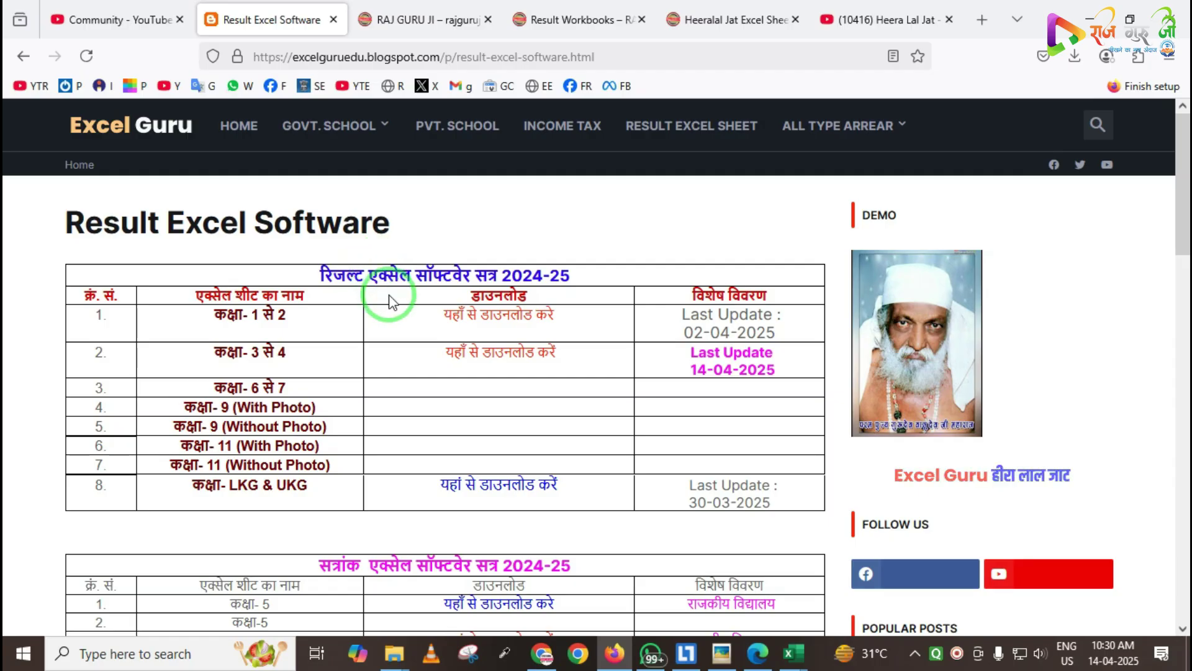
# - Review the result and sessional Excel software download tables for 2024-25 and 2023-24 on the Result Excel Software page
pyautogui.scroll(-3, 392, 304)
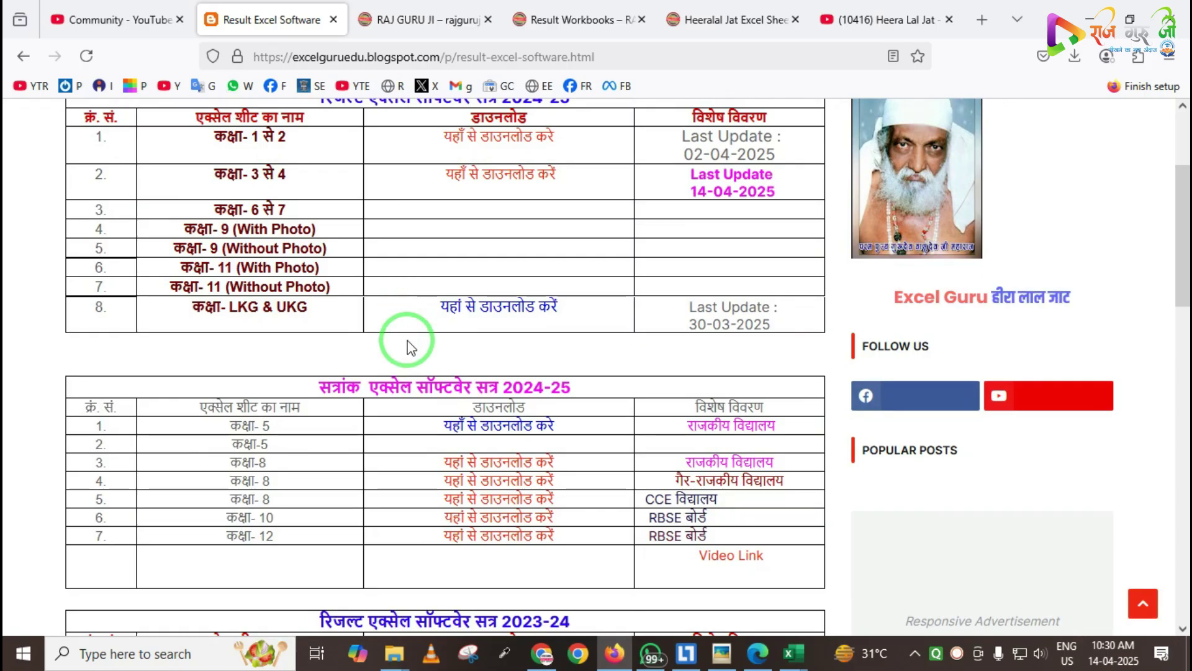
pyautogui.scroll(-10, 410, 348)
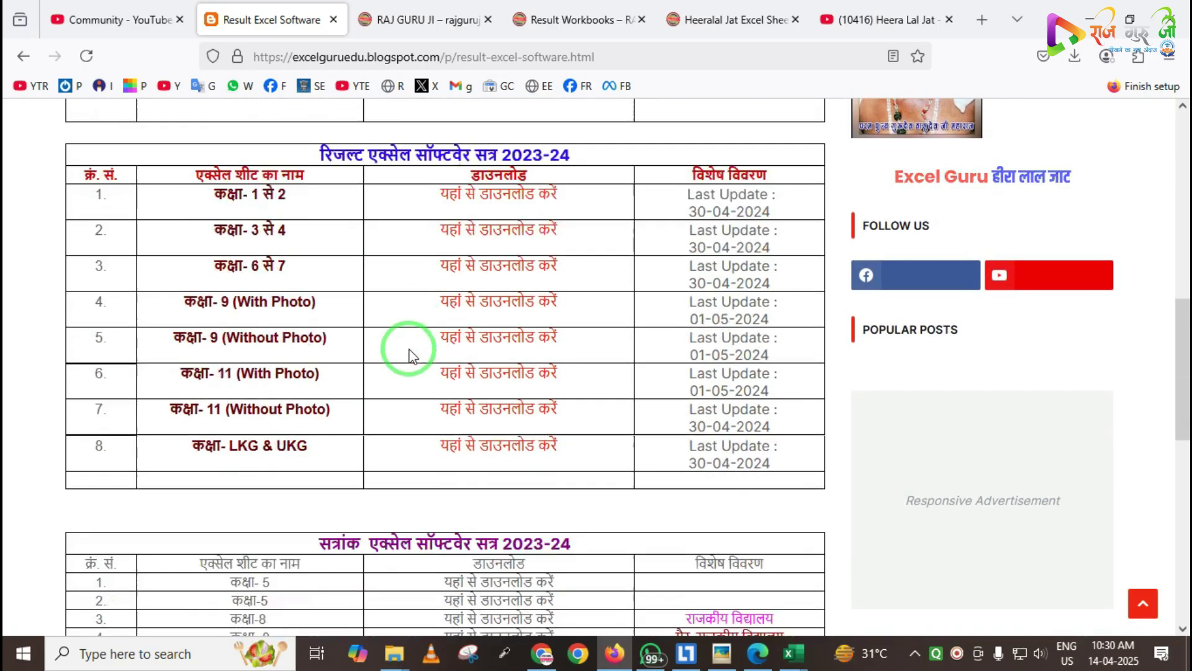
pyautogui.scroll(-2, 410, 355)
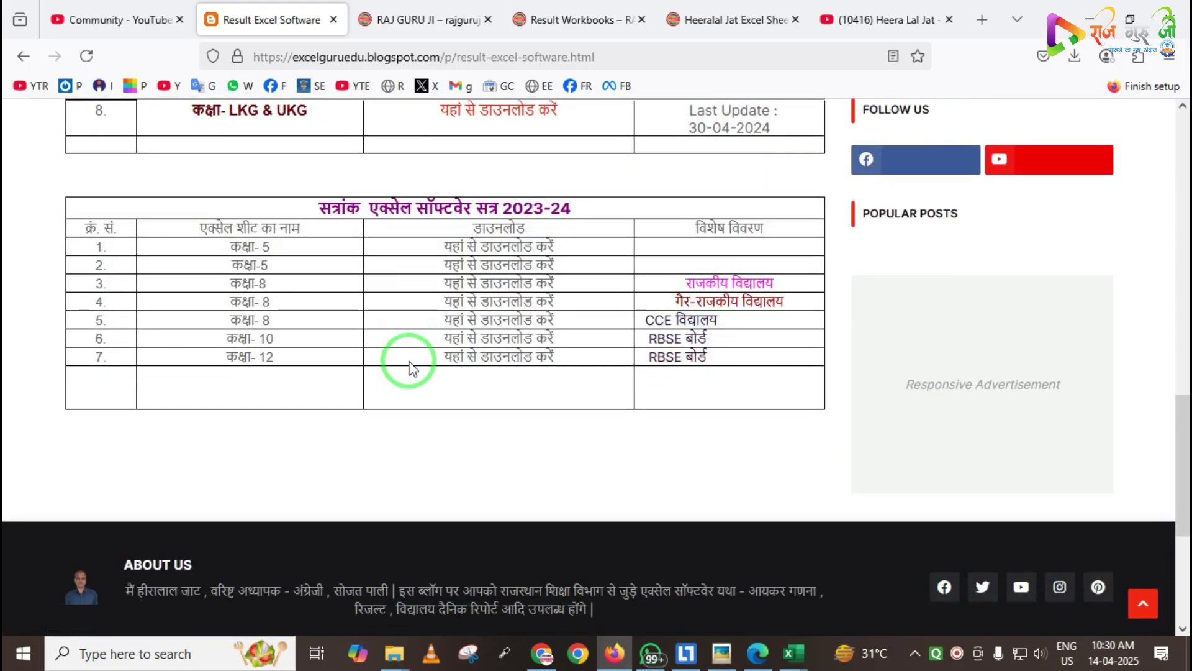
pyautogui.scroll(-1, 410, 396)
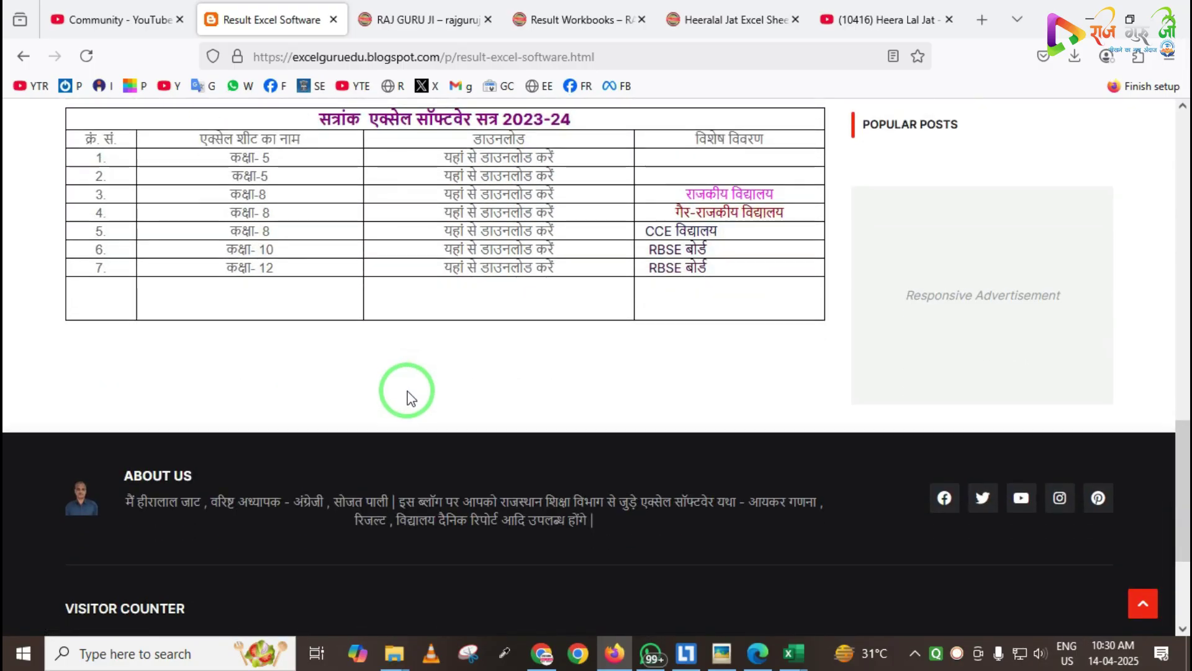
pyautogui.scroll(17, 408, 397)
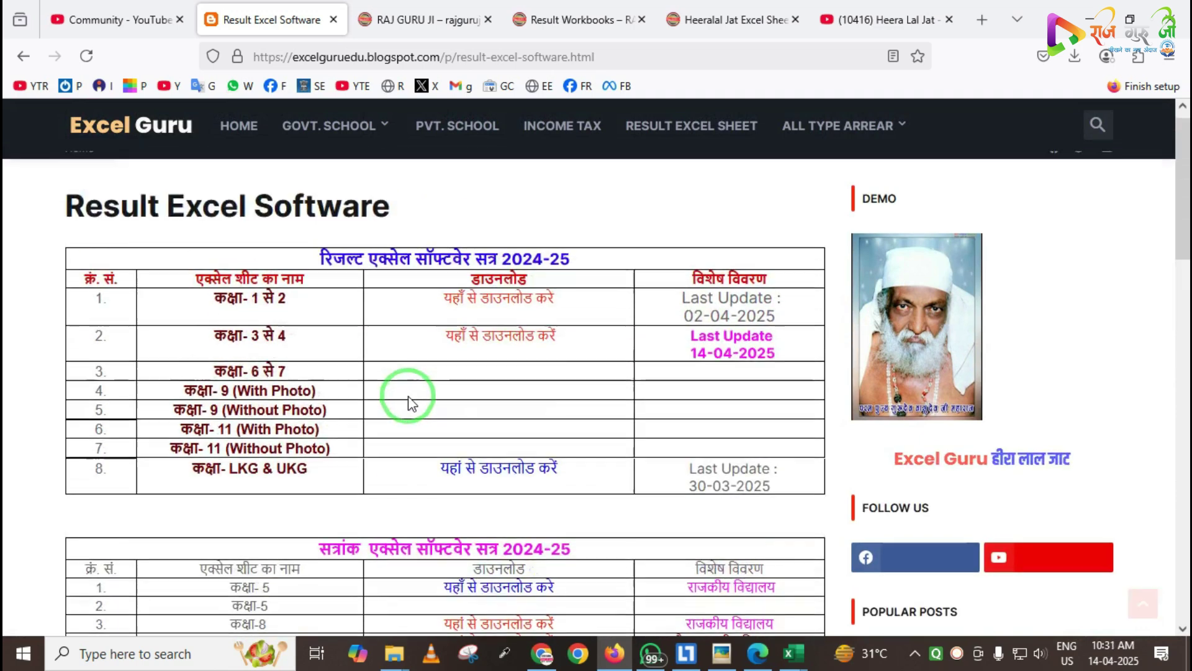
pyautogui.scroll(1, 408, 401)
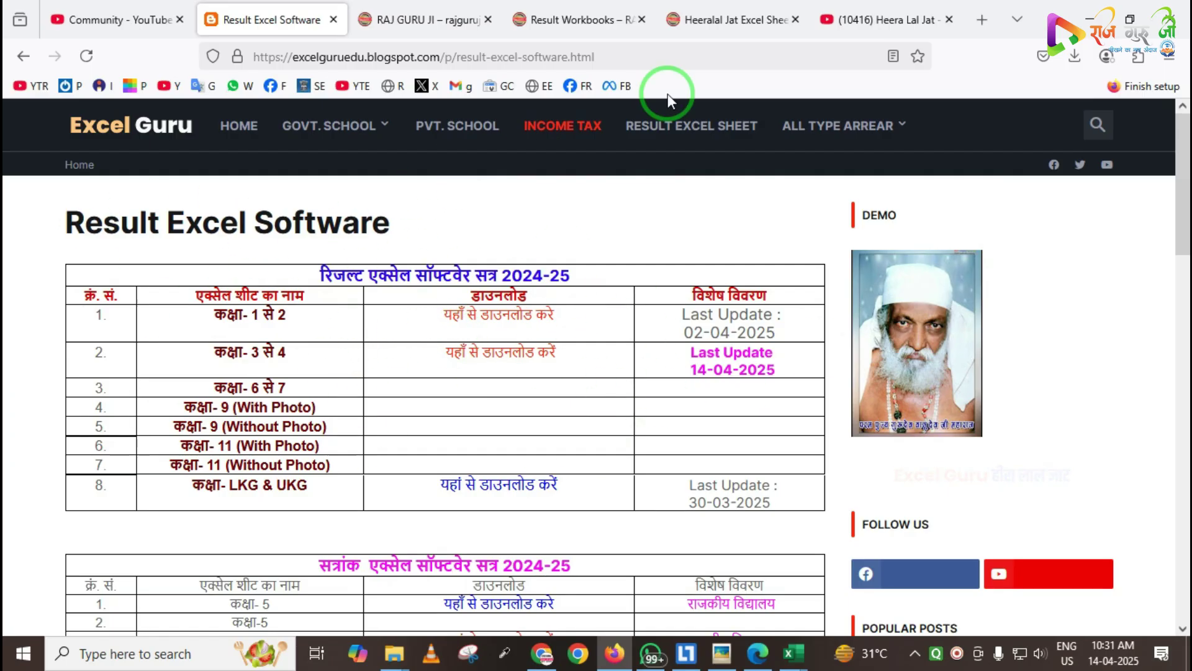
pyautogui.scroll(-4, 559, 478)
pyautogui.scroll(4, 438, 490)
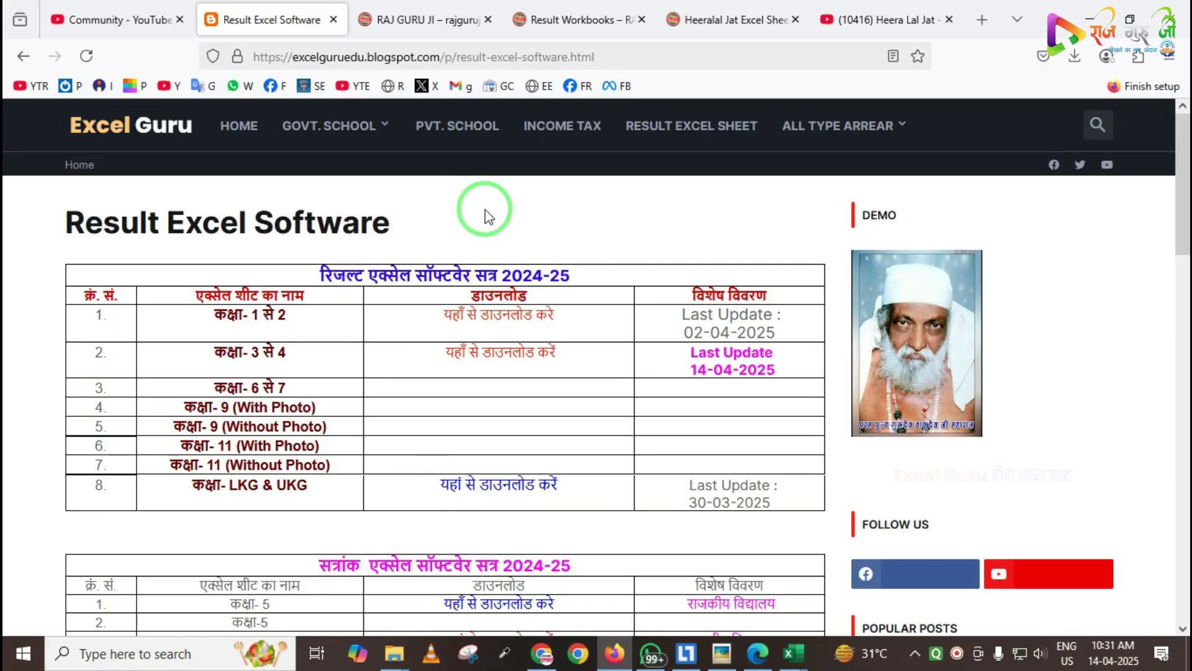
# - Look through the Raj Guru Ji home page and the result sheet links on its Result Workbooks page
pyautogui.click(388, 20)
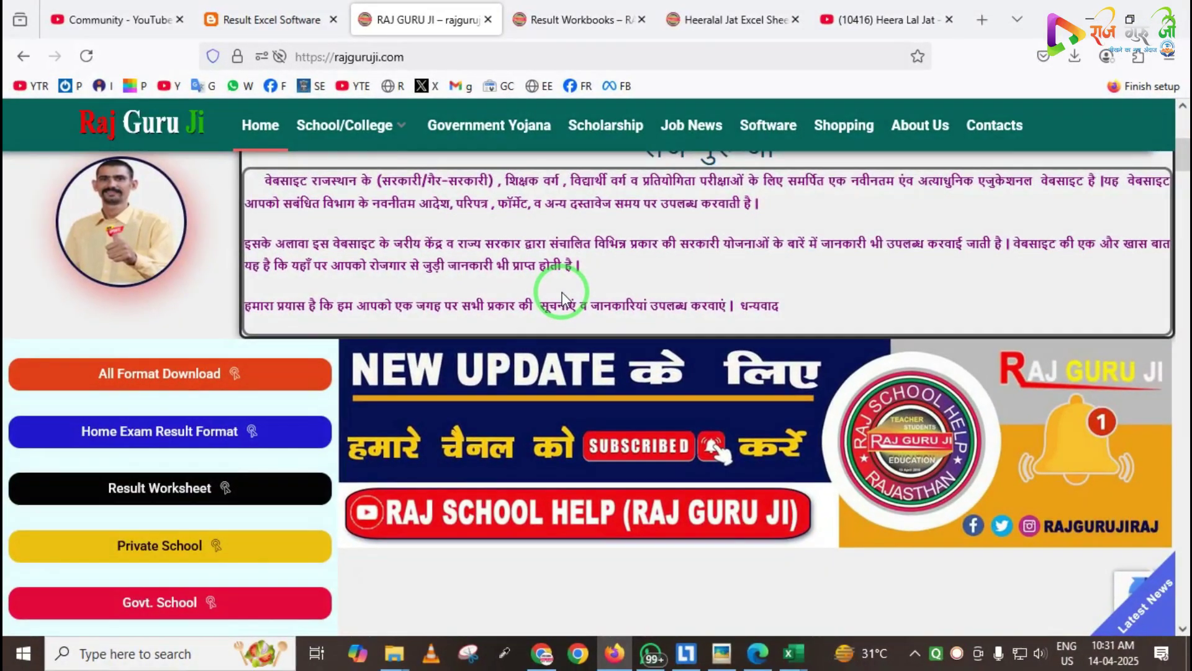
pyautogui.scroll(-3, 419, 282)
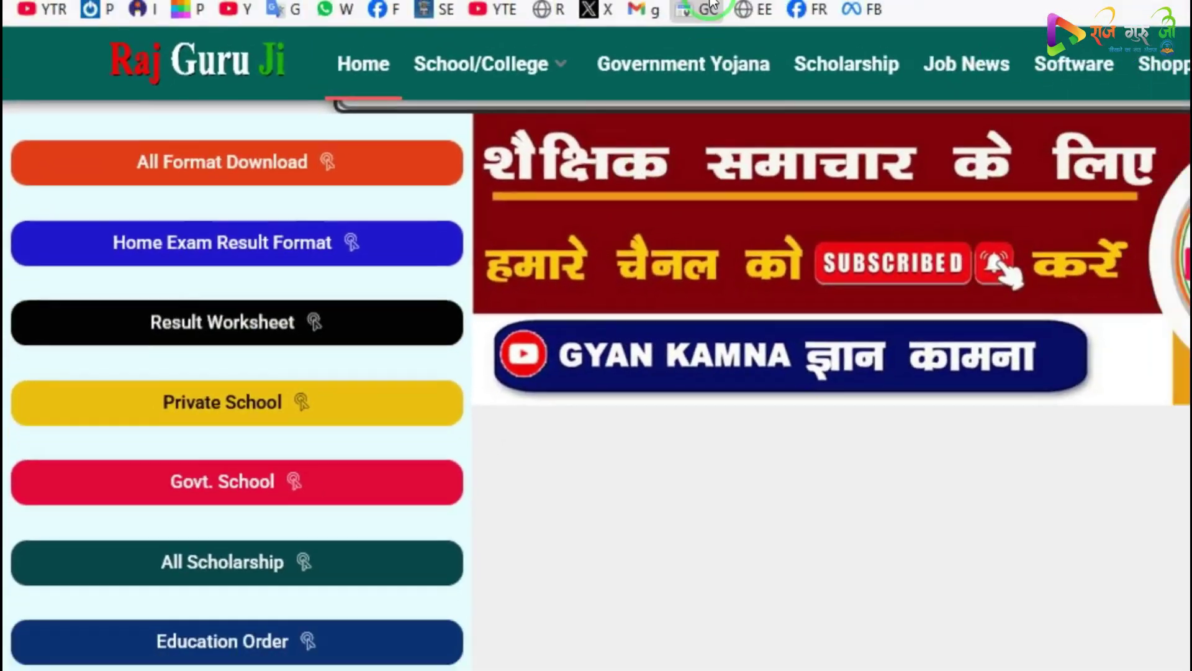
pyautogui.click(711, 8)
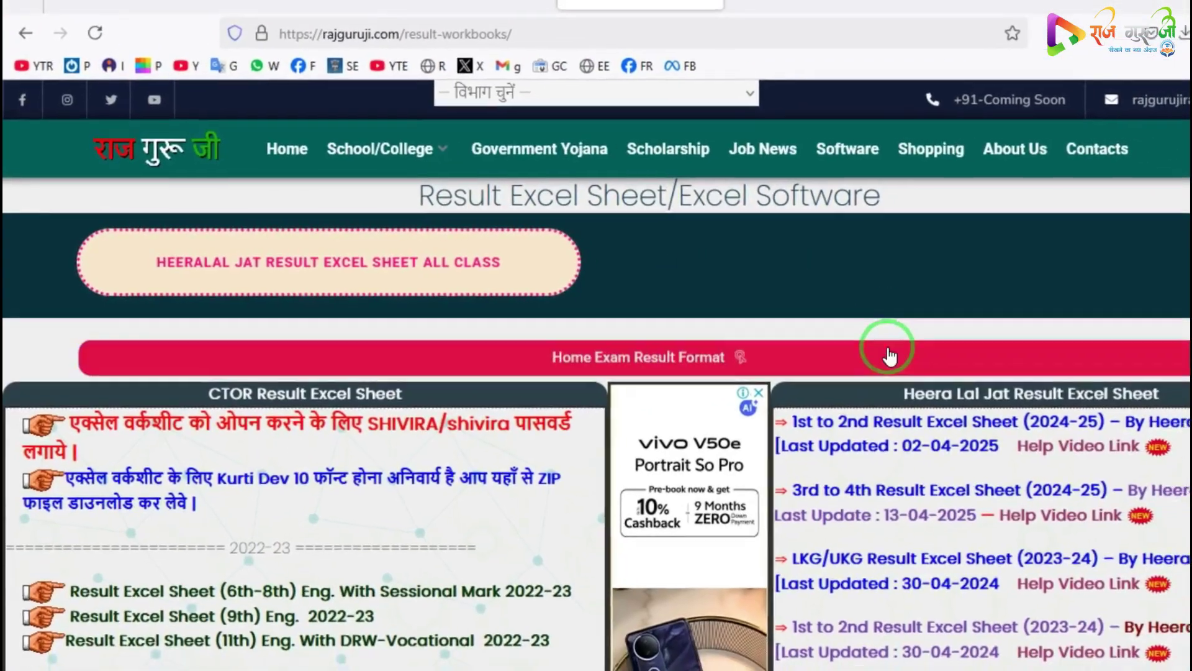
pyautogui.scroll(-5, 869, 360)
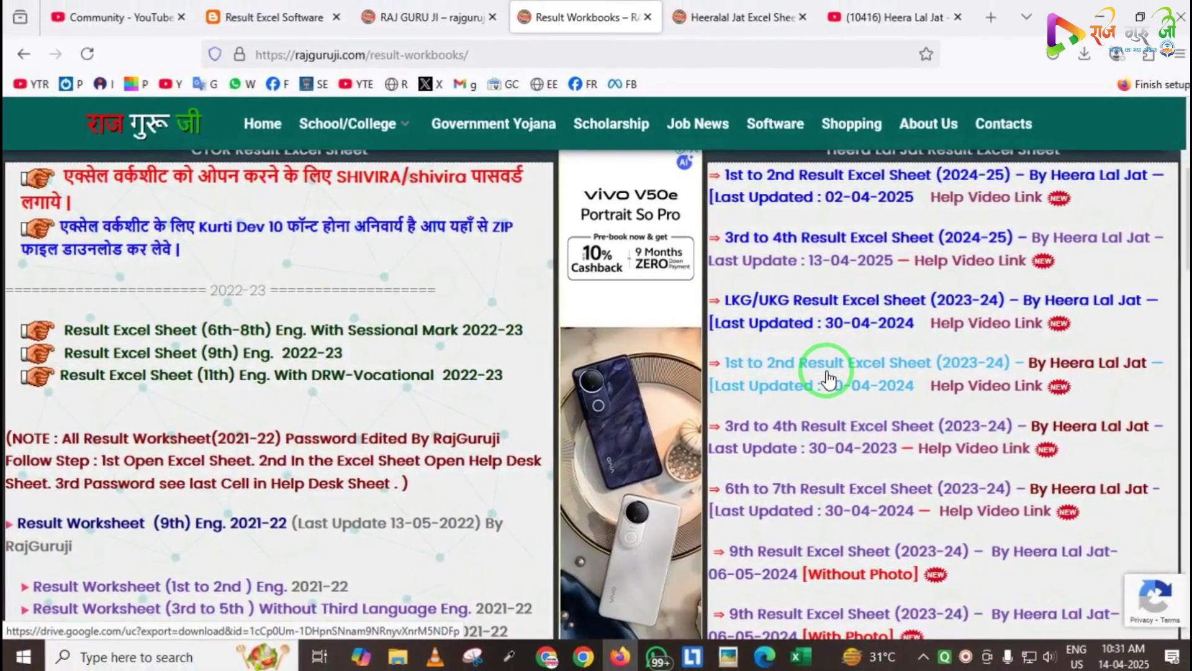
# - Locate the all-class result Excel sheet link on the Raj Guru Ji home page and view that page's download list
pyautogui.click(372, 10)
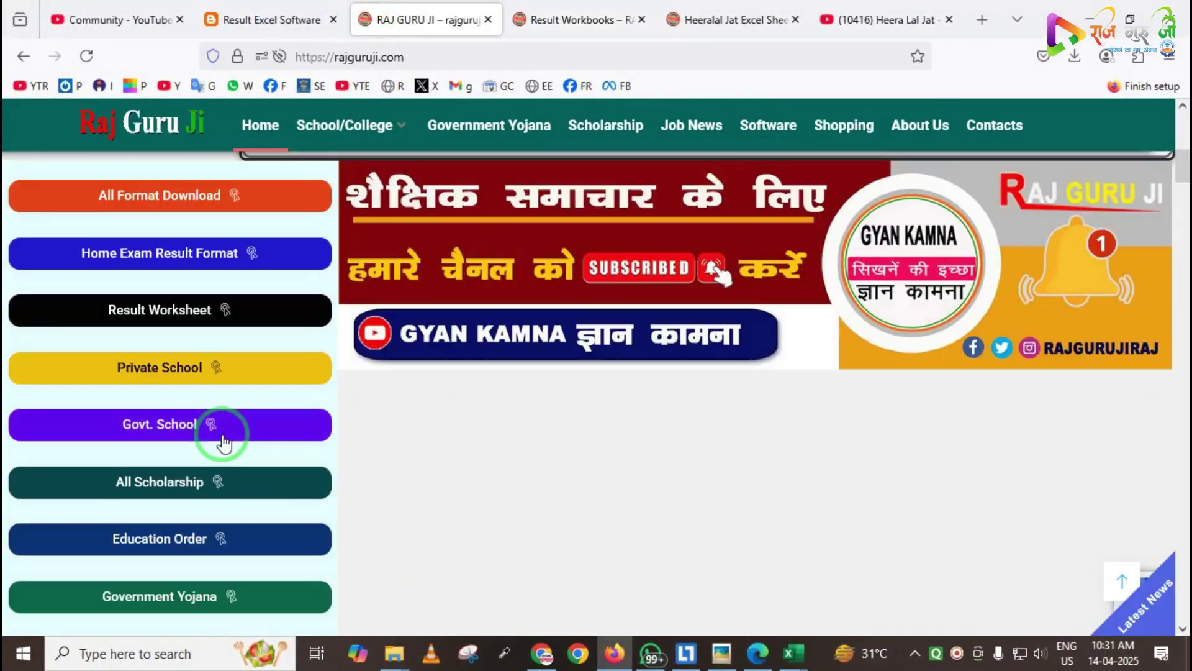
pyautogui.scroll(-15, 345, 397)
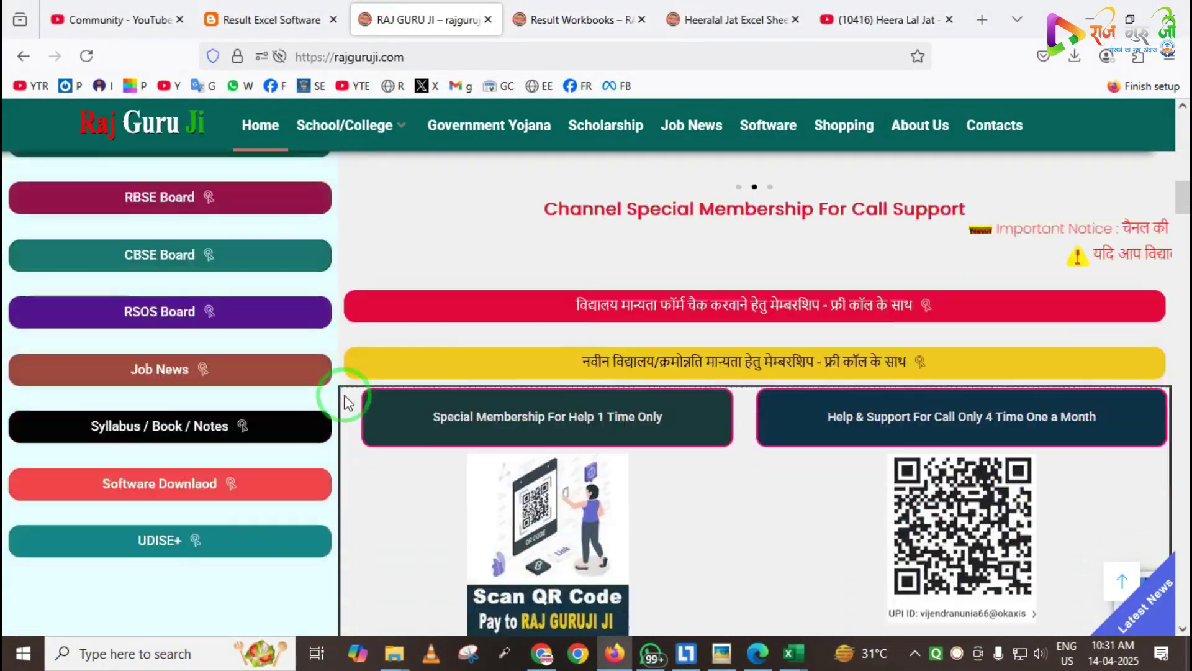
pyautogui.scroll(-4, 346, 400)
pyautogui.scroll(3, 335, 385)
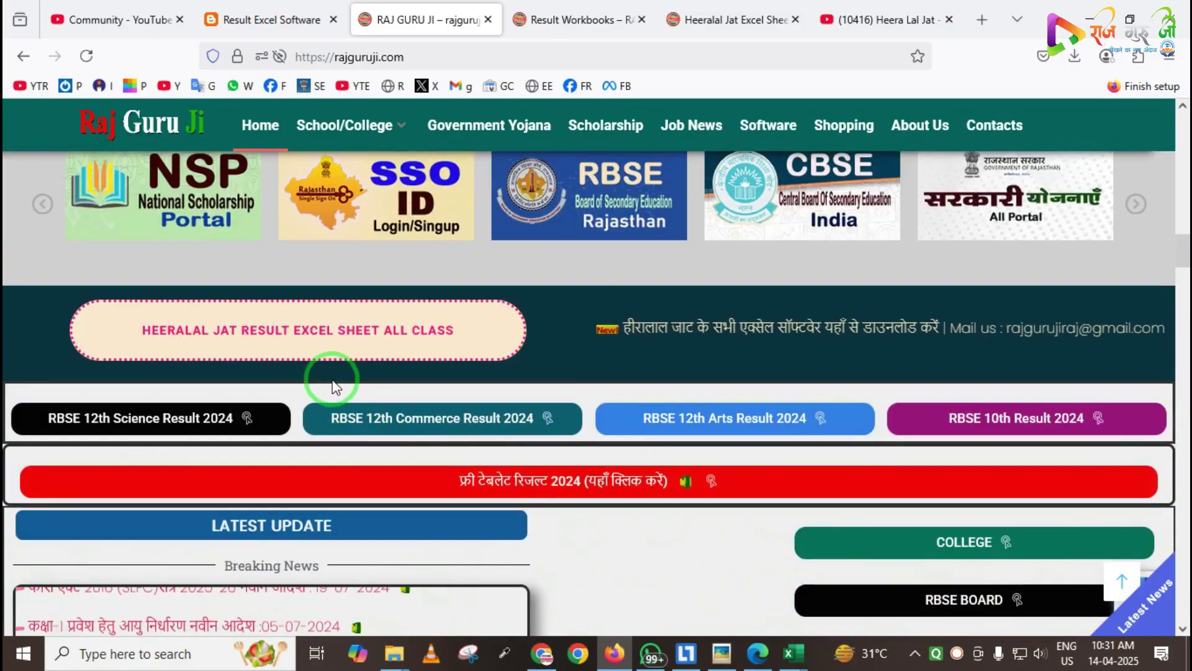
pyautogui.moveTo(31, 269)
pyautogui.mouseDown()
pyautogui.moveTo(112, 351)
pyautogui.moveTo(591, 359)
pyautogui.mouseUp()
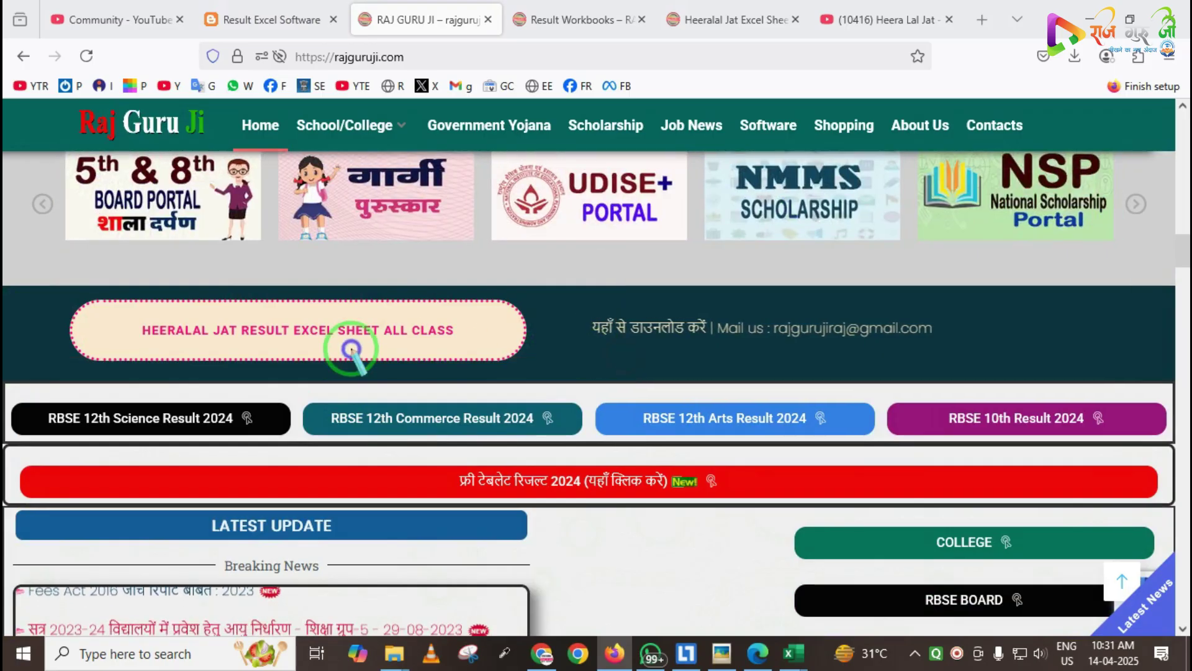
pyautogui.click(351, 356)
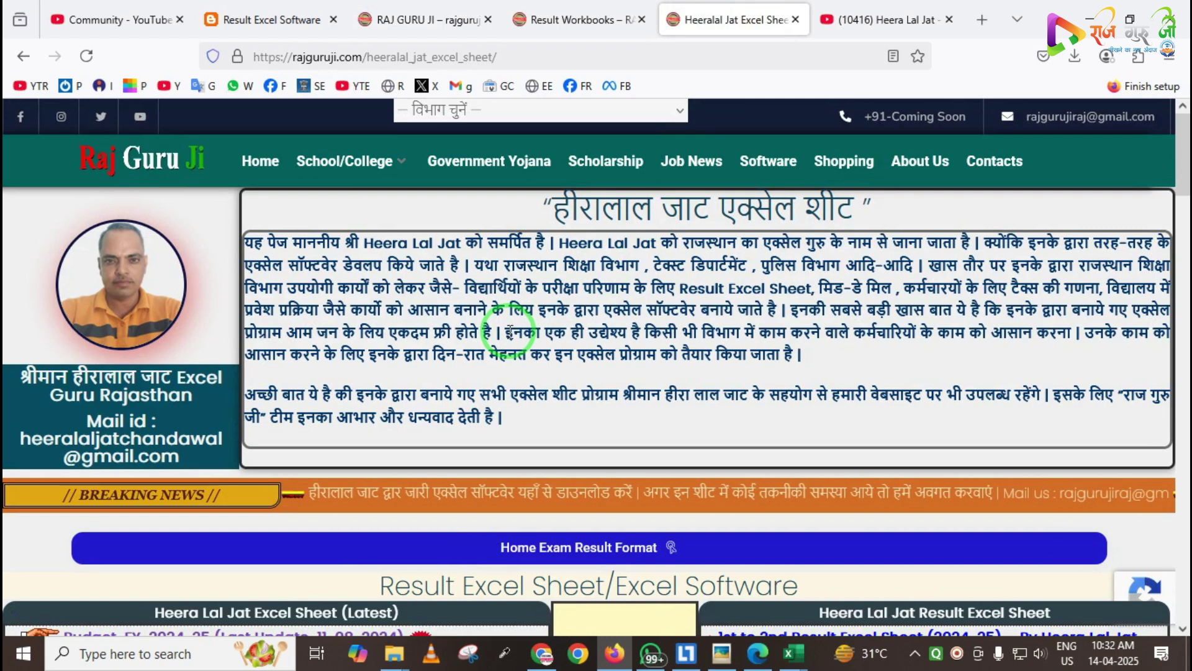
pyautogui.scroll(-6, 526, 329)
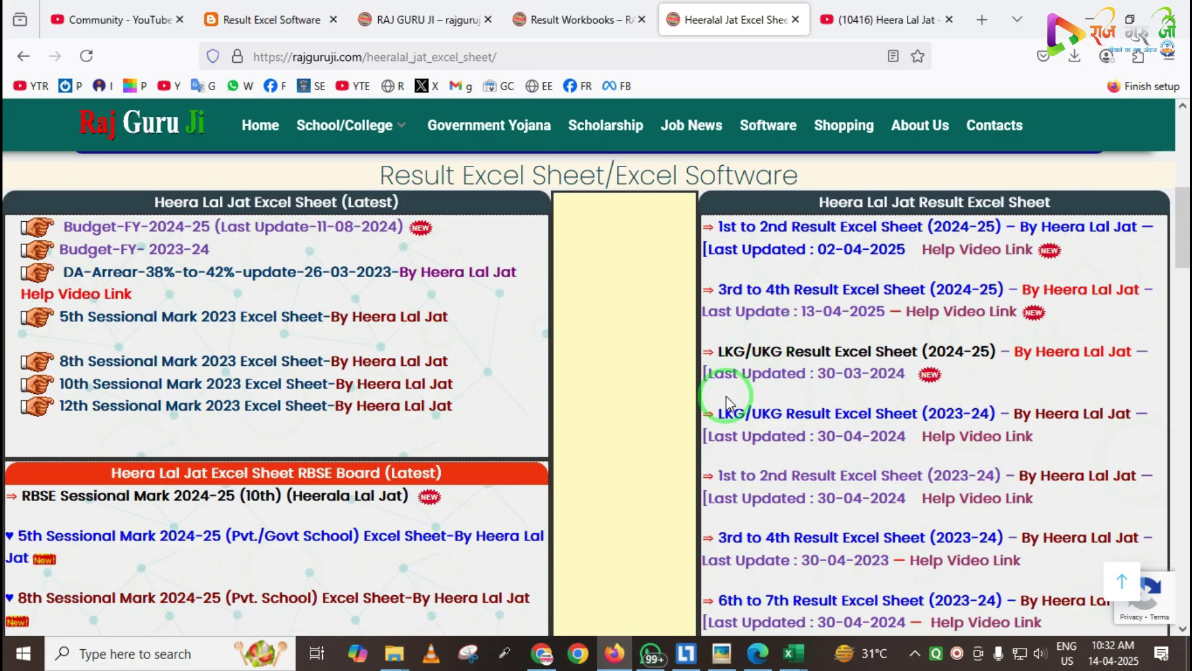
# - Switch to the Class 3rd & 4th result workbook in Excel and review the marks, grading tables and notes on सामान्य जानकारी
pyautogui.click(794, 660)
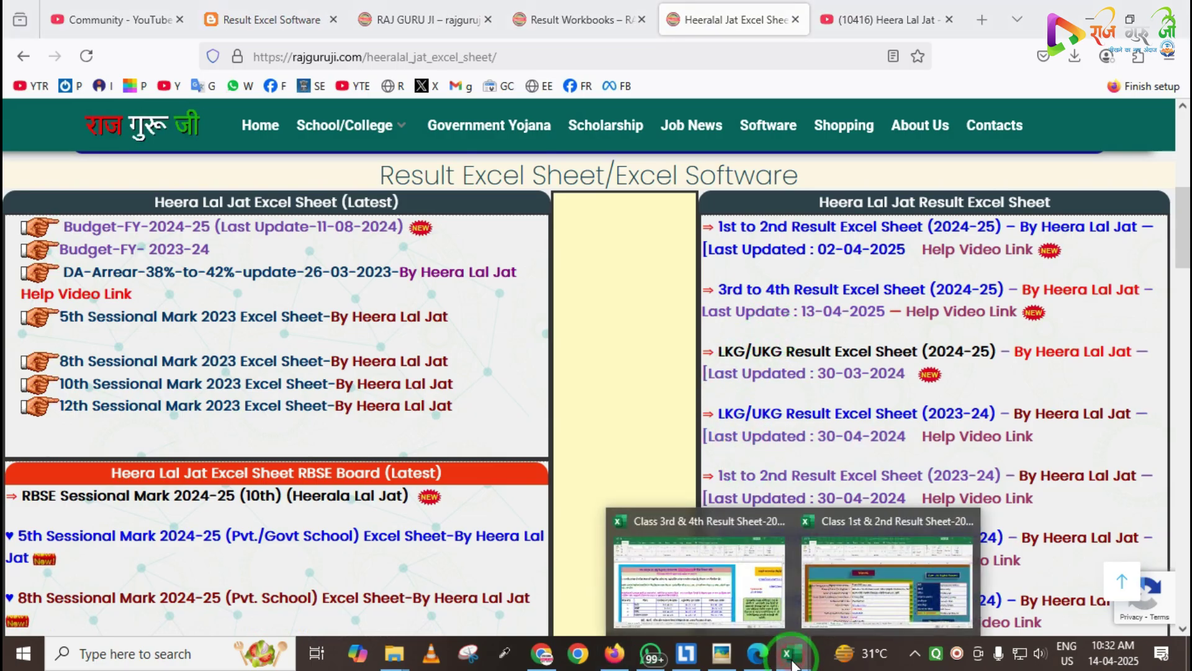
pyautogui.click(652, 584)
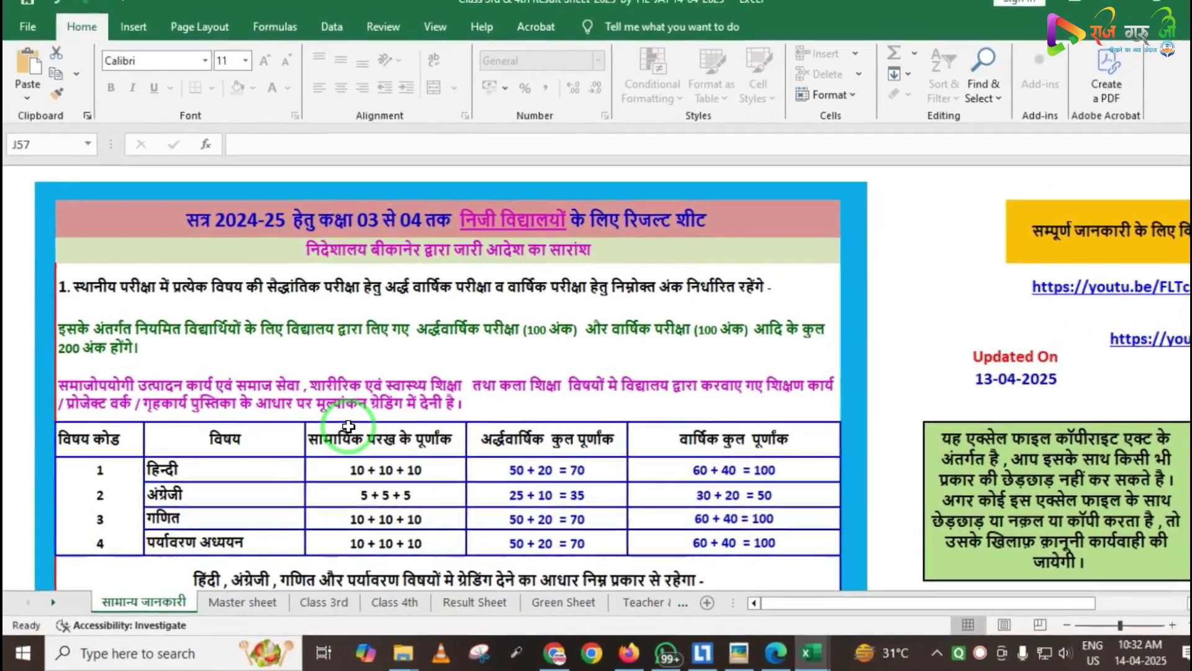
pyautogui.scroll(-1, 348, 422)
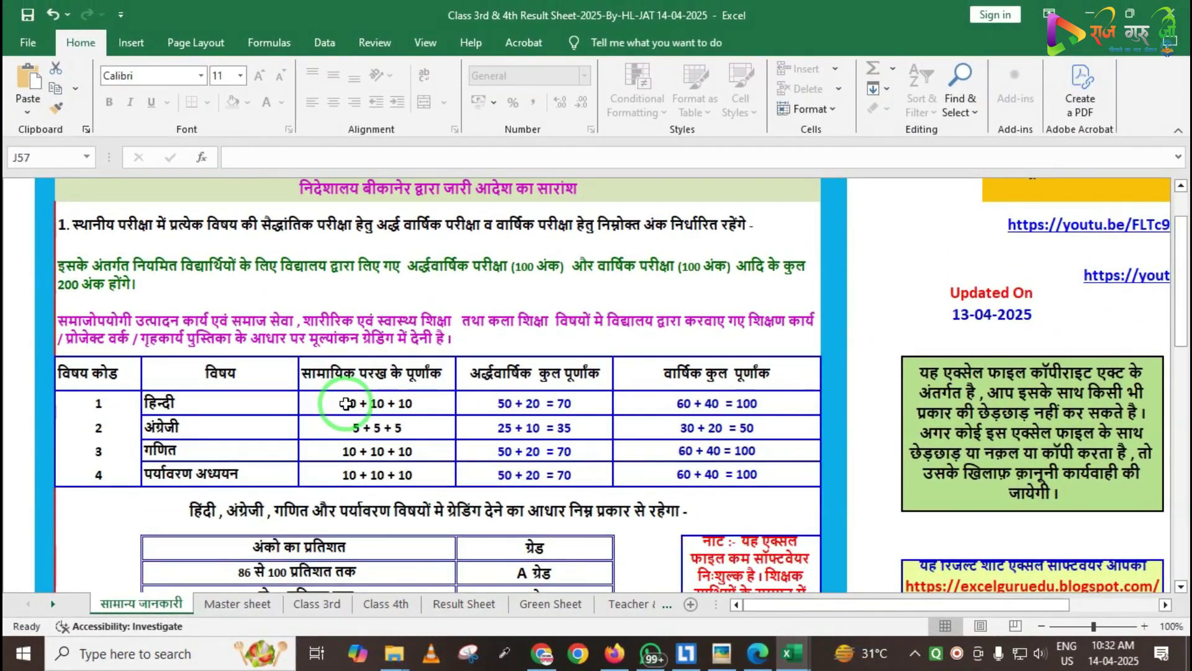
pyautogui.scroll(-2, 346, 404)
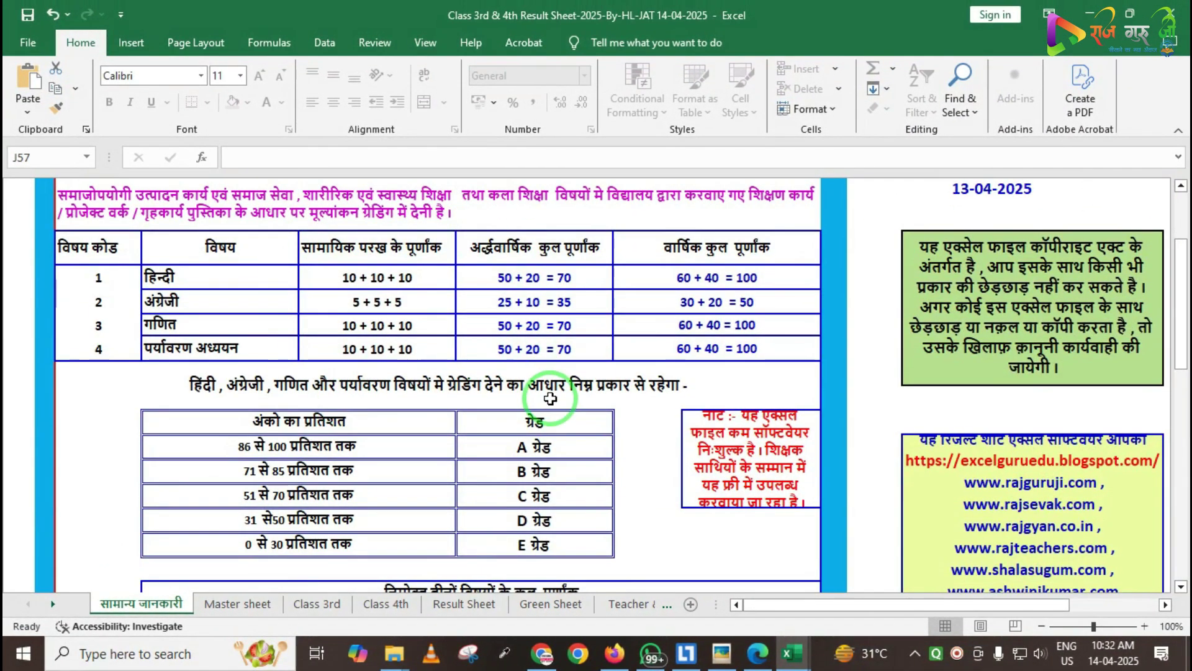
pyautogui.scroll(-5, 550, 398)
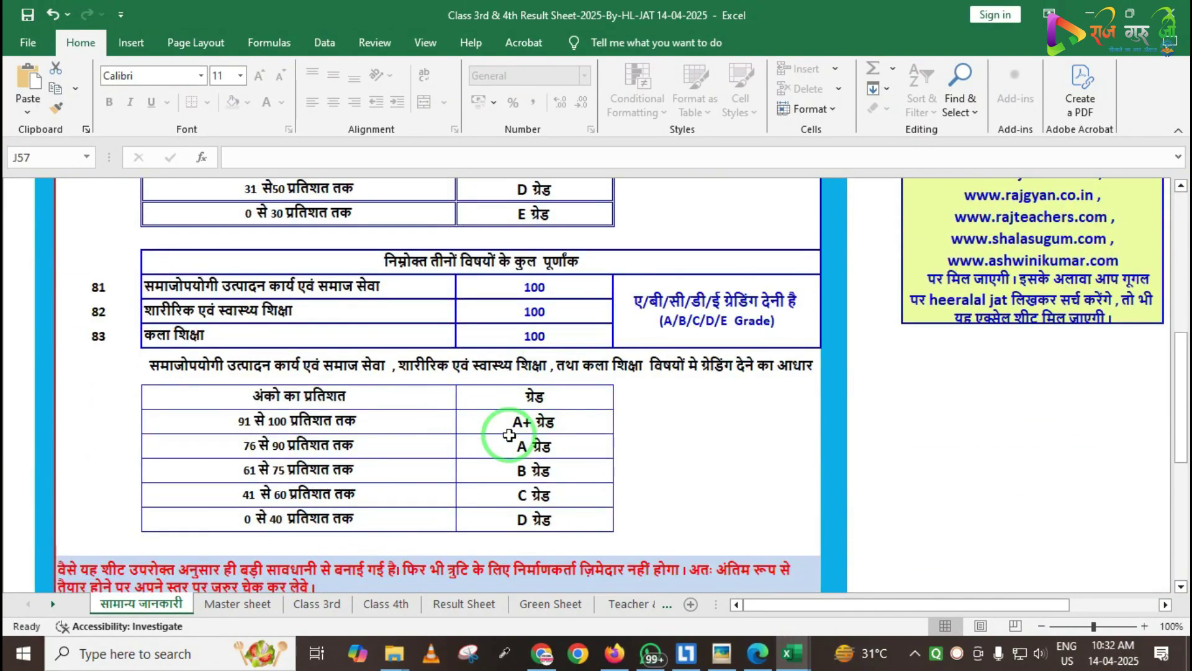
pyautogui.scroll(-2, 509, 434)
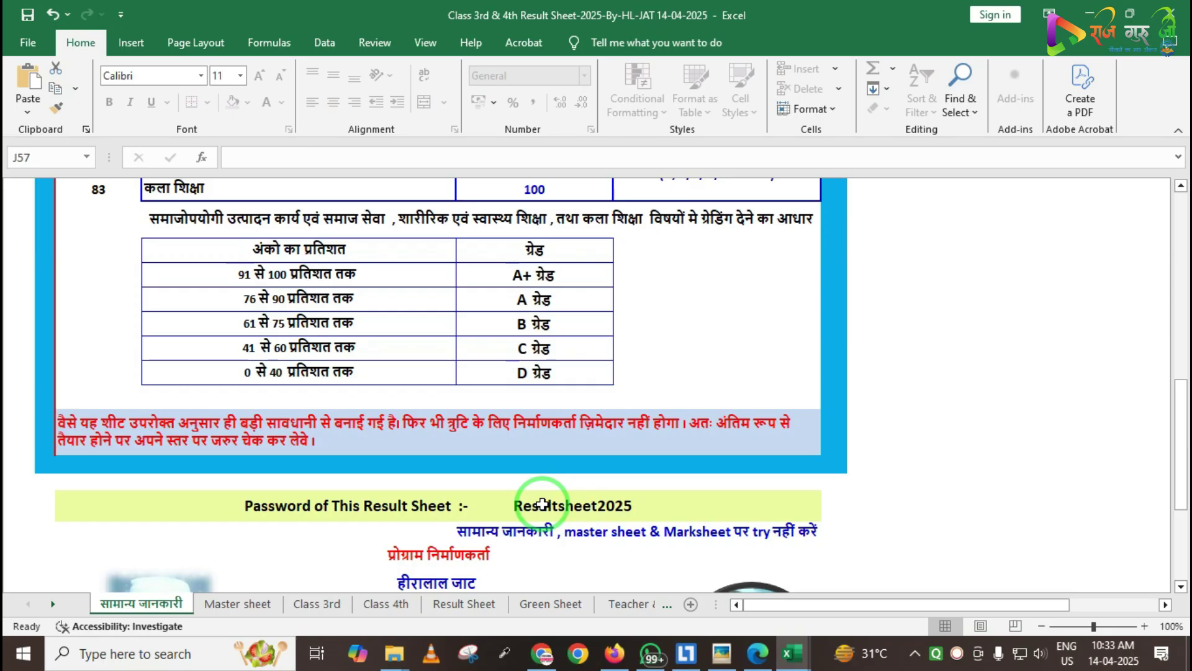
pyautogui.scroll(2, 534, 507)
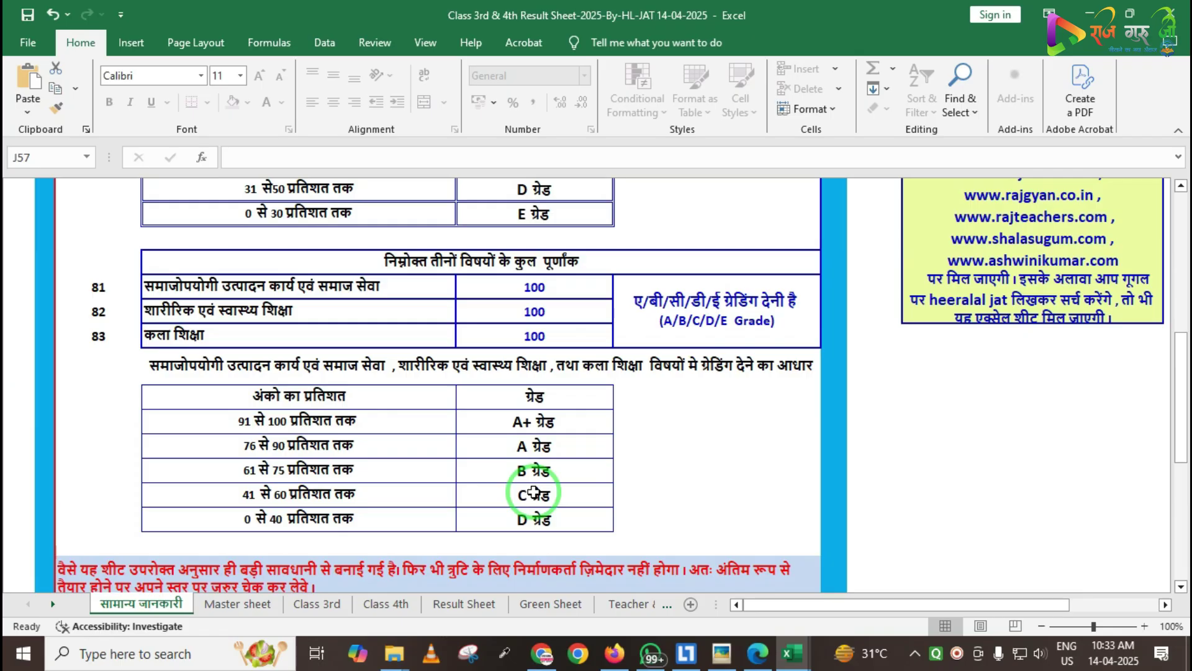
# - View the video links and the Updated On date beside the tables on the सामान्य जानकारी sheet
pyautogui.moveTo(827, 606); pyautogui.dragTo(939, 617)
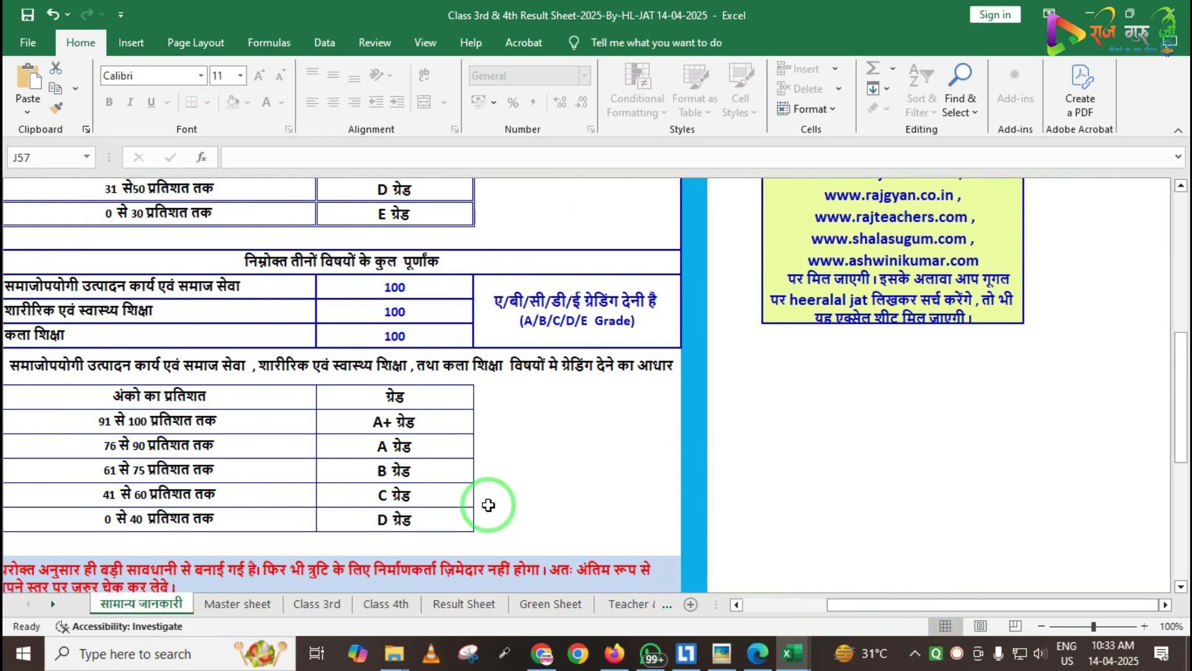
pyautogui.scroll(3, 487, 501)
pyautogui.scroll(4, 487, 503)
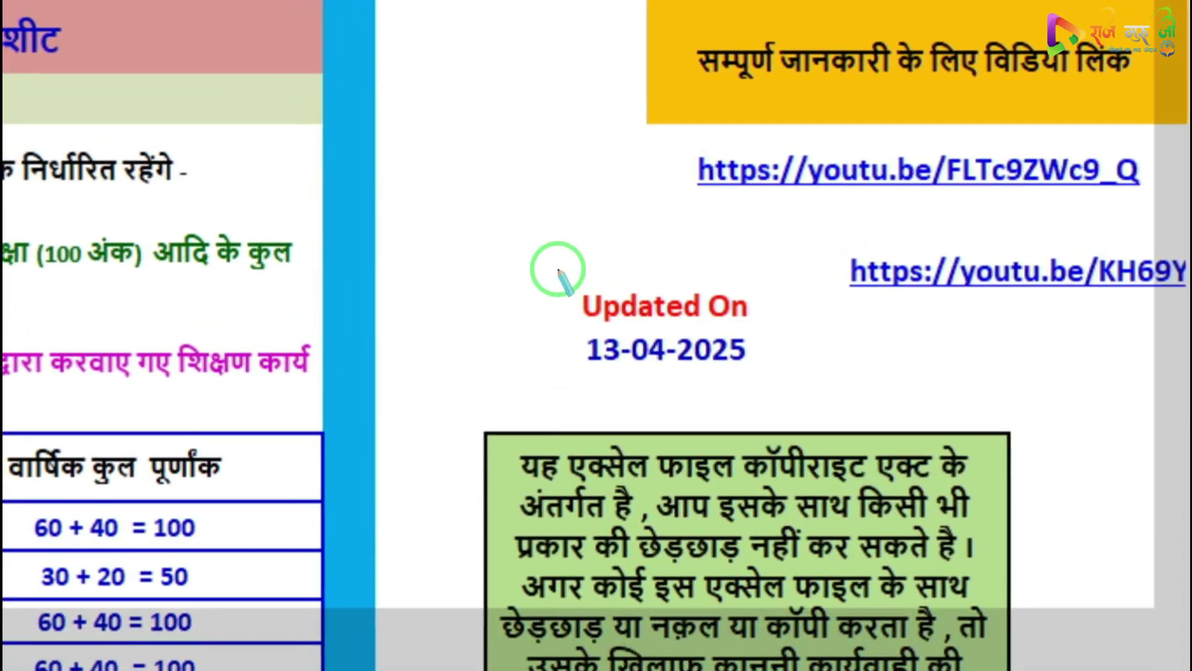
pyautogui.moveTo(521, 249); pyautogui.dragTo(731, 385)
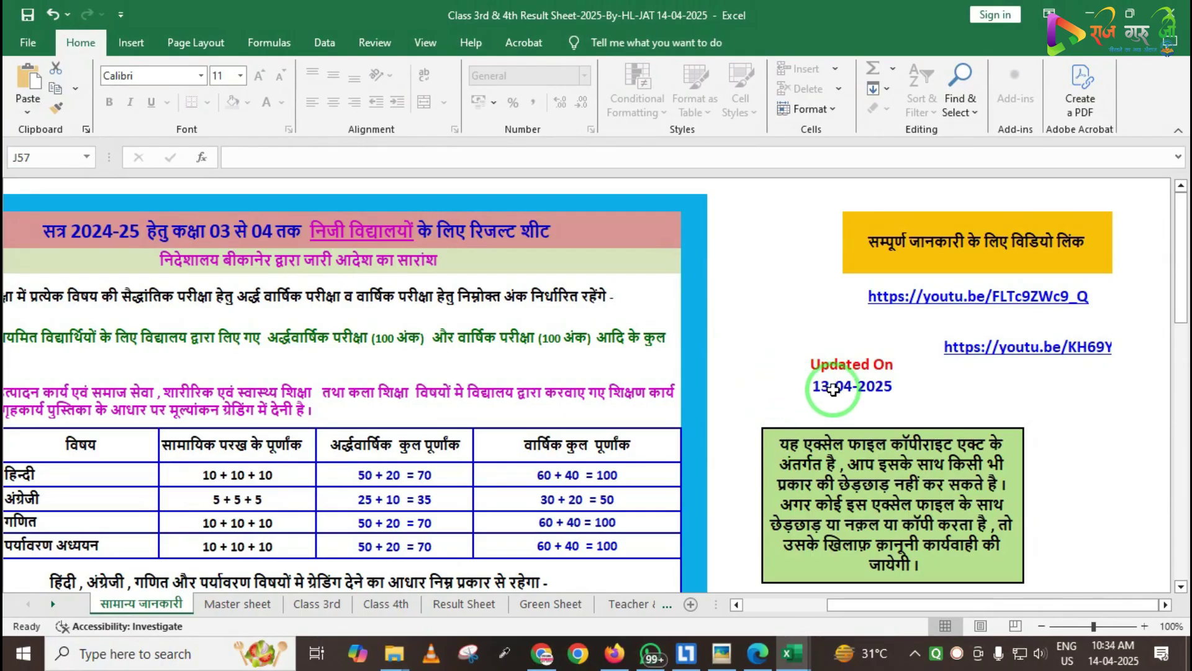
# - Check the 3rd to 4th result sheet's update date on the download page in Firefox and return to the Excel workbook
pyautogui.click(615, 653)
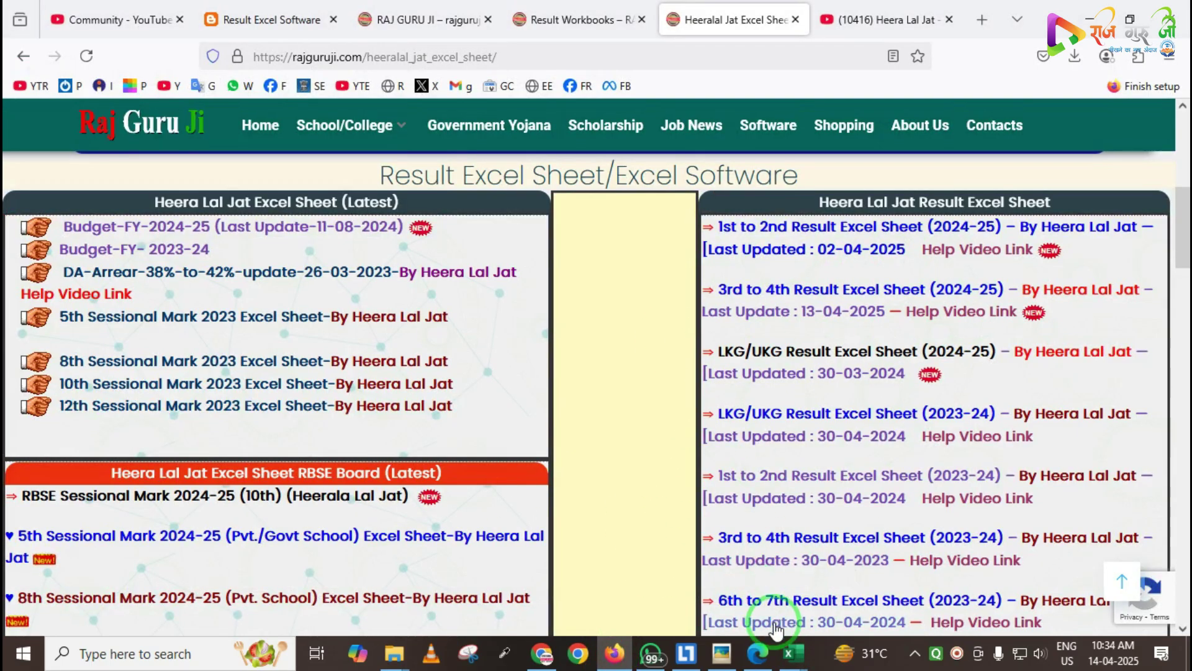
pyautogui.click(792, 653)
pyautogui.click(669, 589)
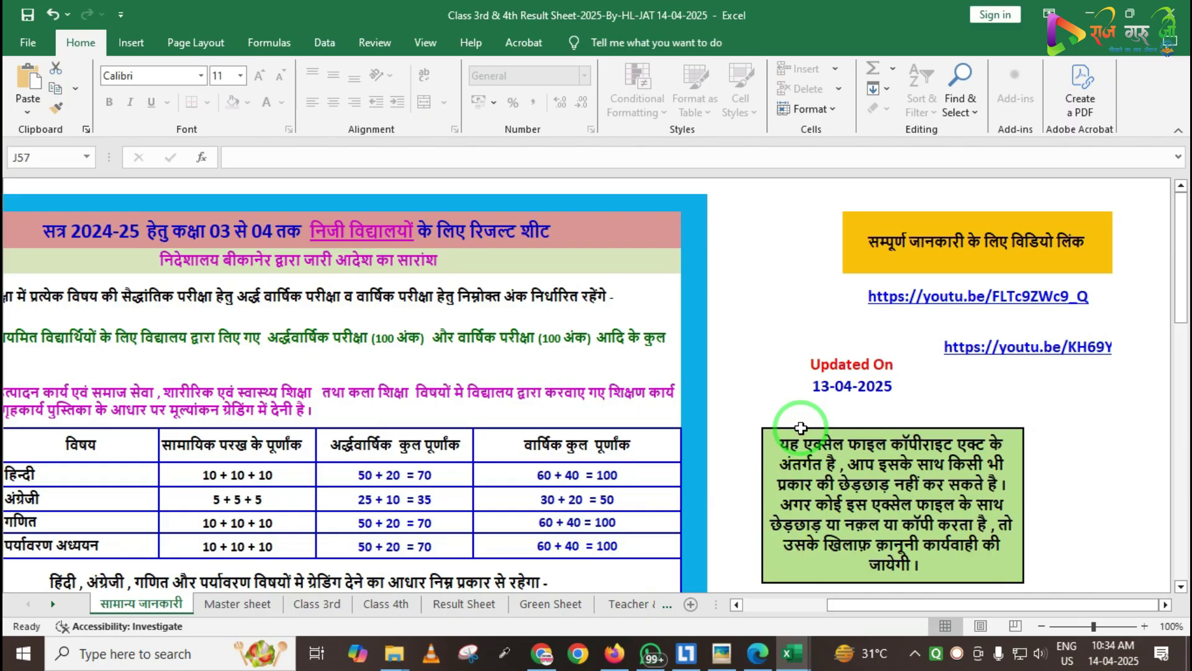
# - Read the copyright notice, the download website list and the grading criteria on the सामान्य जानकारी sheet
pyautogui.scroll(-1, 896, 425)
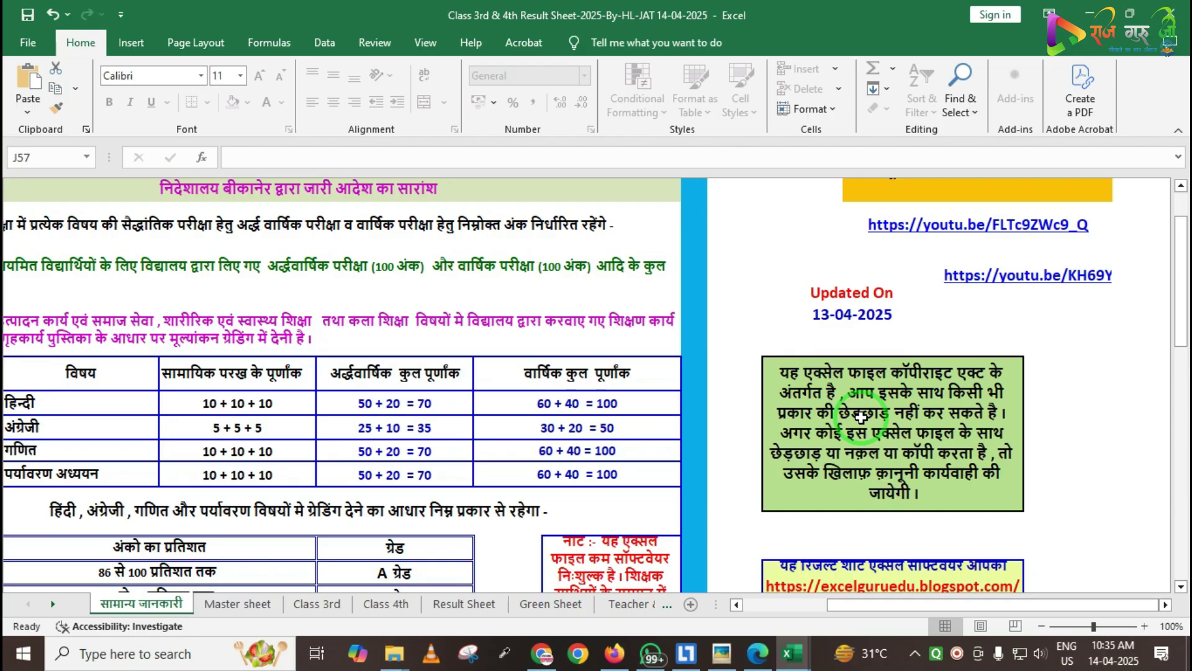
pyautogui.scroll(-4, 857, 420)
pyautogui.scroll(-1, 462, 310)
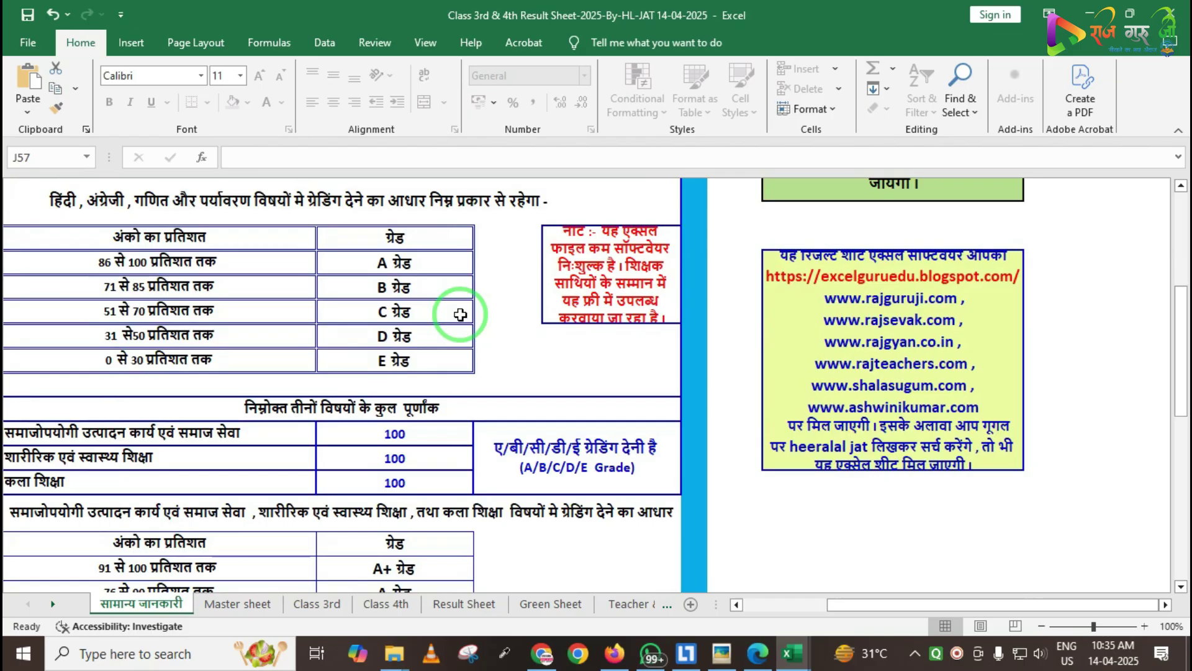
pyautogui.scroll(-2, 460, 315)
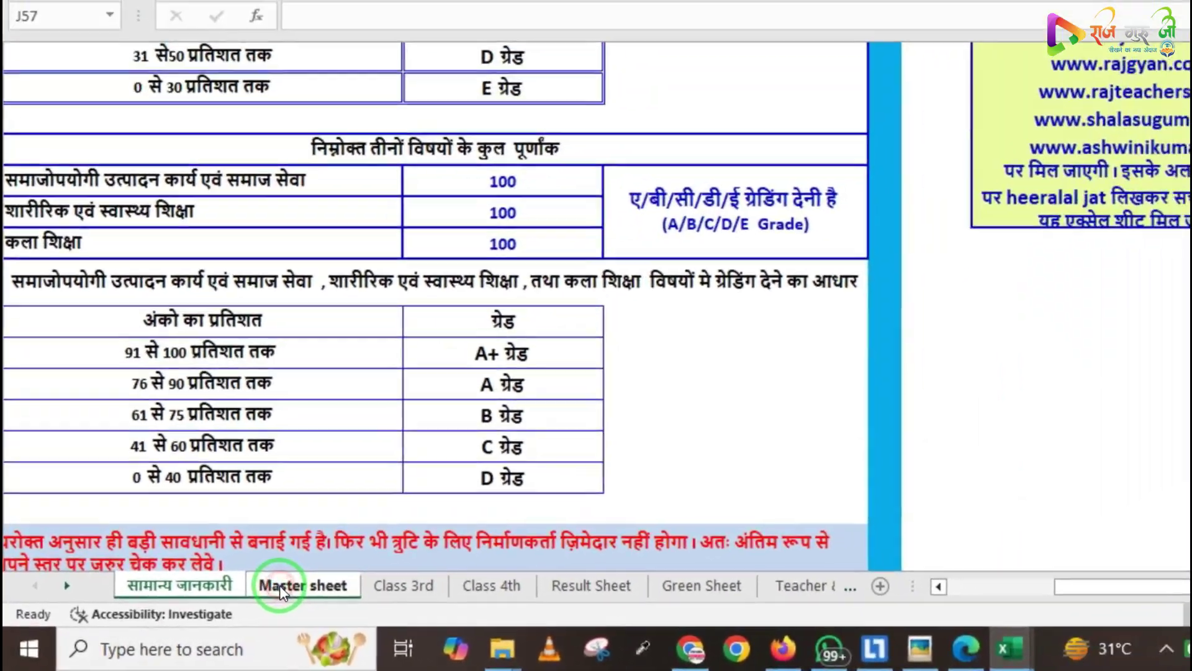
# - Open the Master sheet and review its school details and Class 3rd subject teacher fields
pyautogui.click(279, 585)
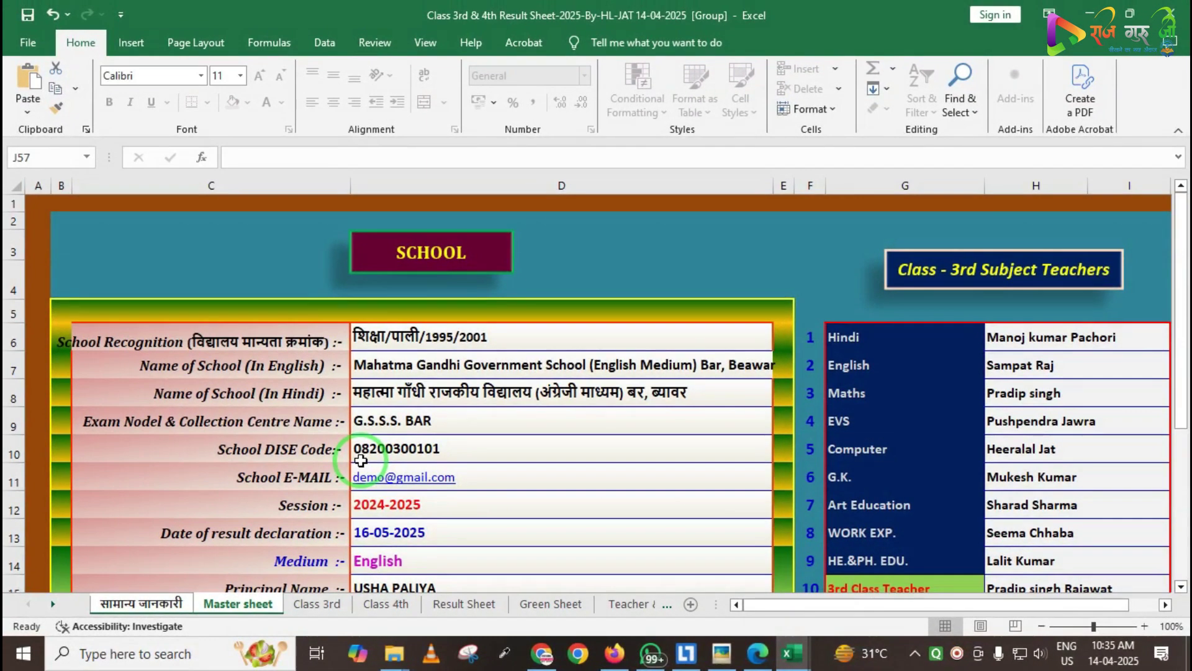
pyautogui.scroll(-2, 459, 413)
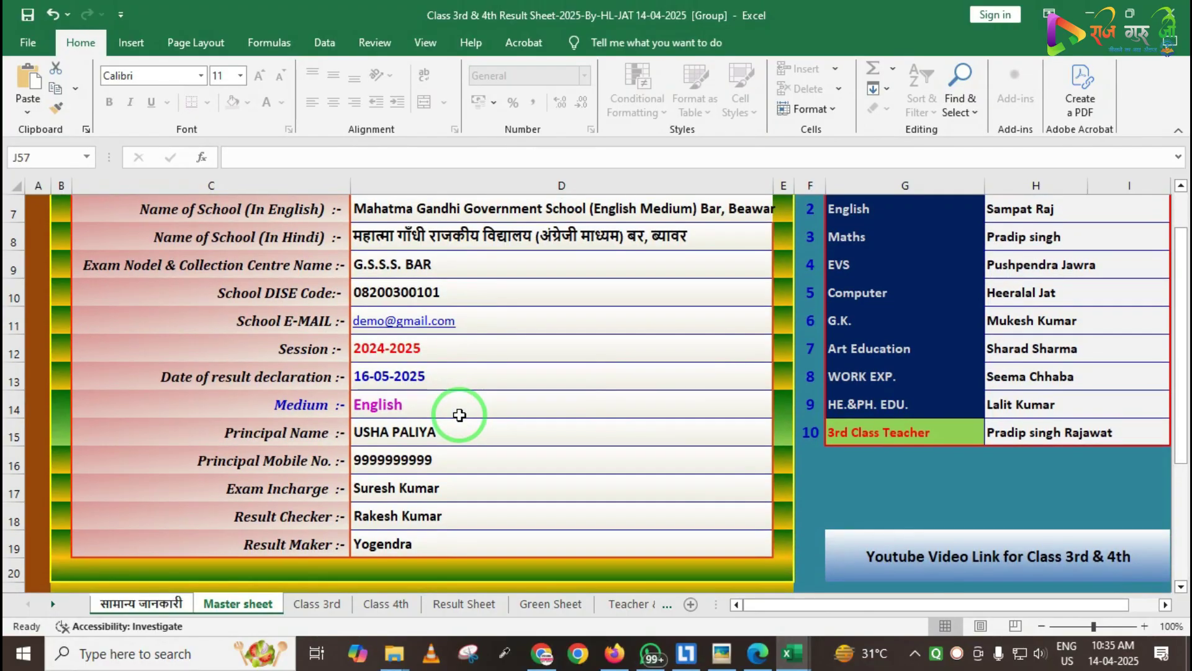
pyautogui.moveTo(144, 165)
pyautogui.mouseDown()
pyautogui.moveTo(598, 546)
pyautogui.moveTo(894, 599)
pyautogui.mouseUp()
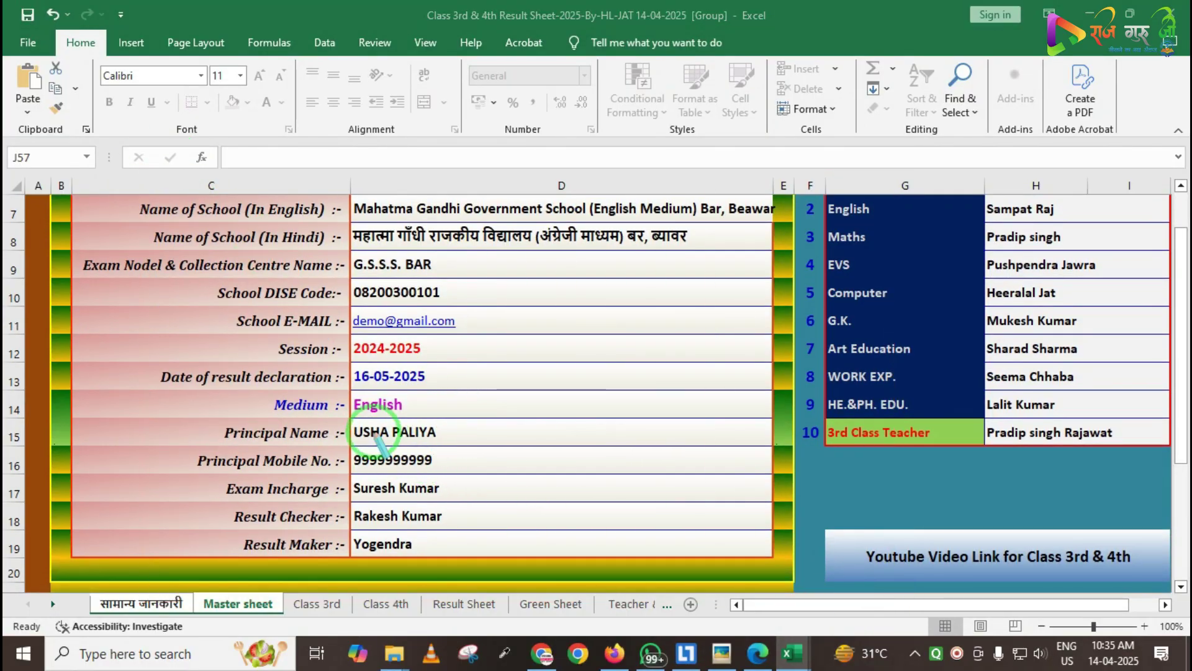
# - View the Green Sheet and the Teacher & Cat. Wise Result sheet in English medium and return to the Master sheet
pyautogui.scroll(1, 269, 374)
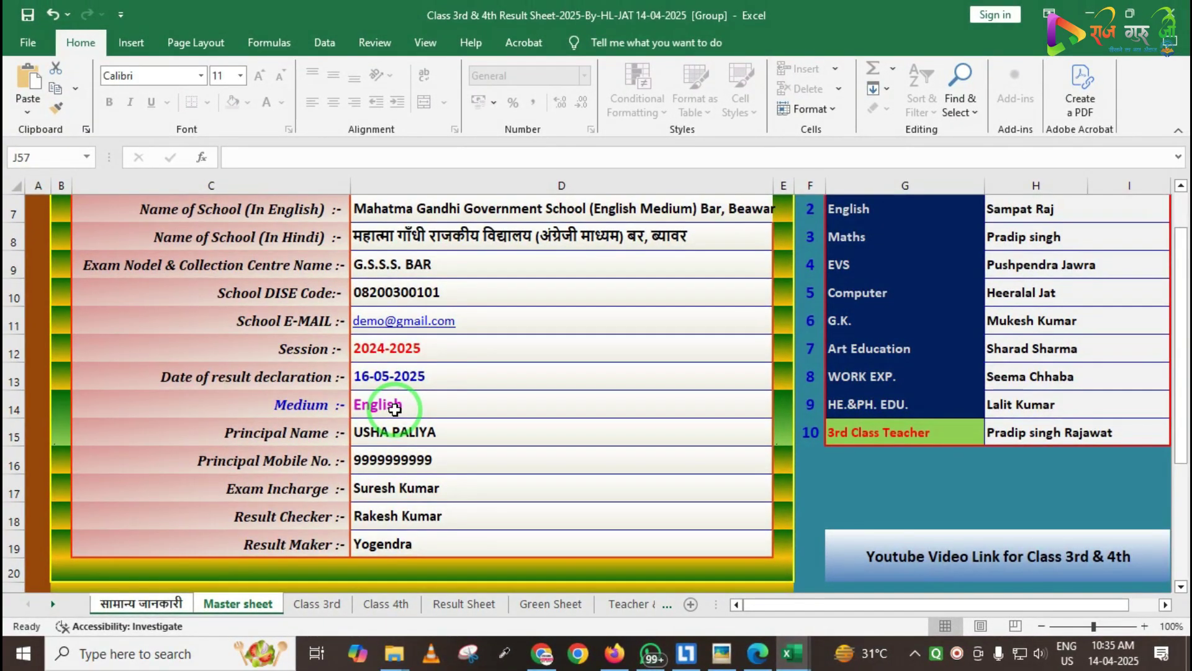
pyautogui.click(551, 604)
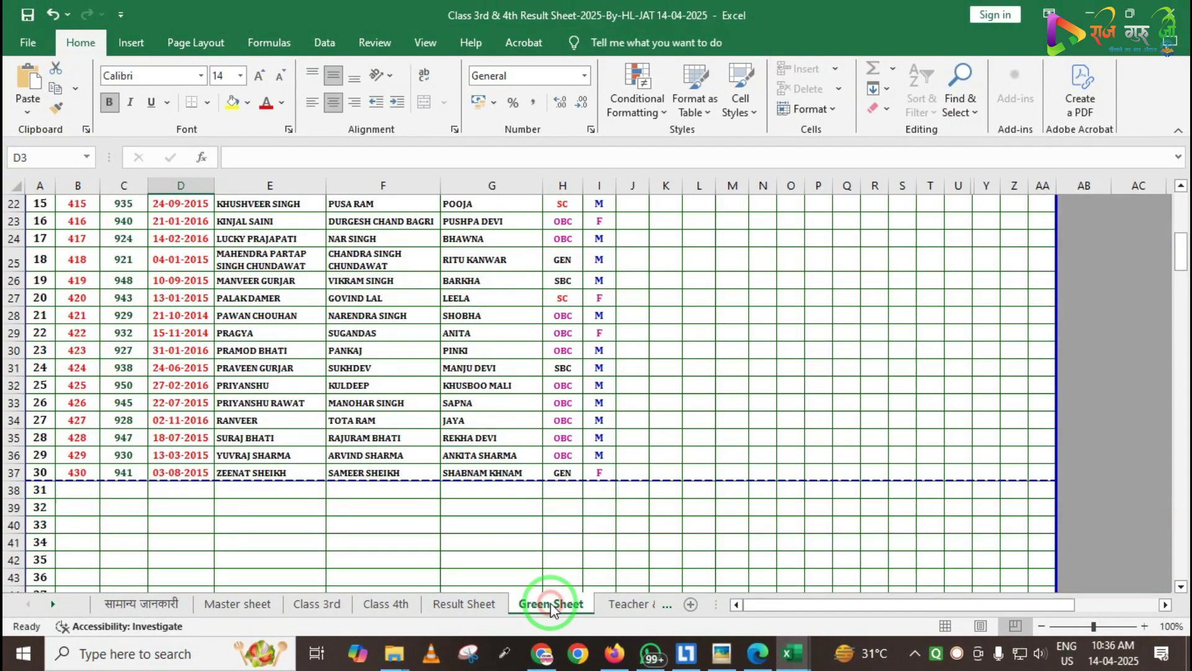
pyautogui.click(610, 609)
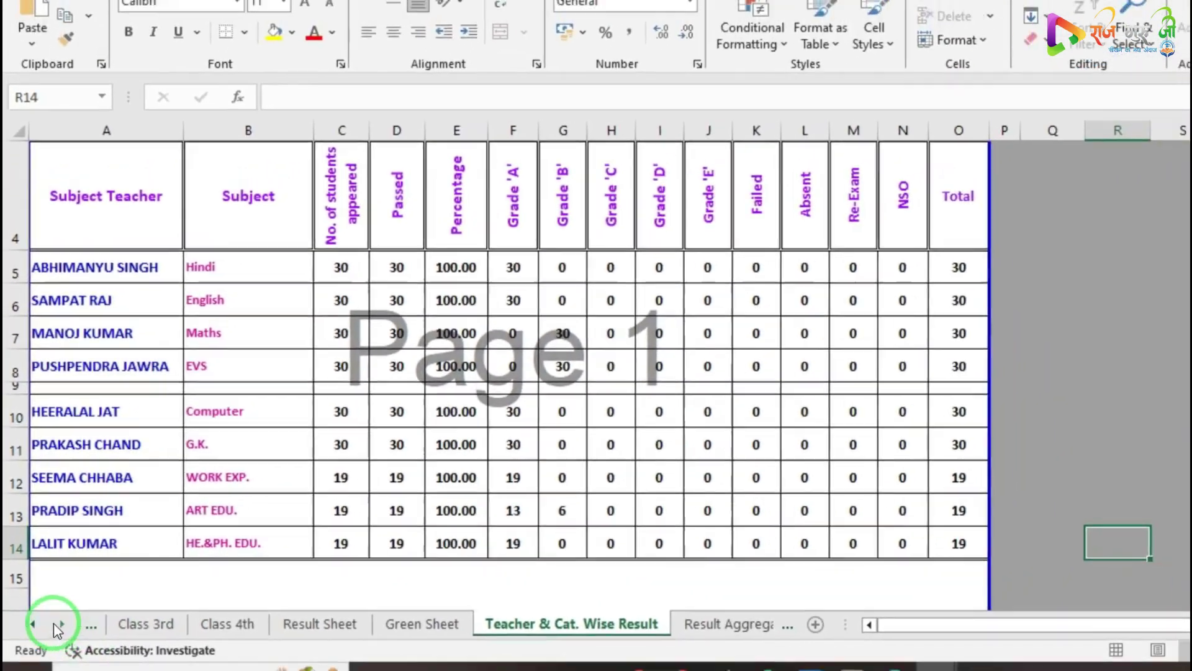
pyautogui.click(27, 611)
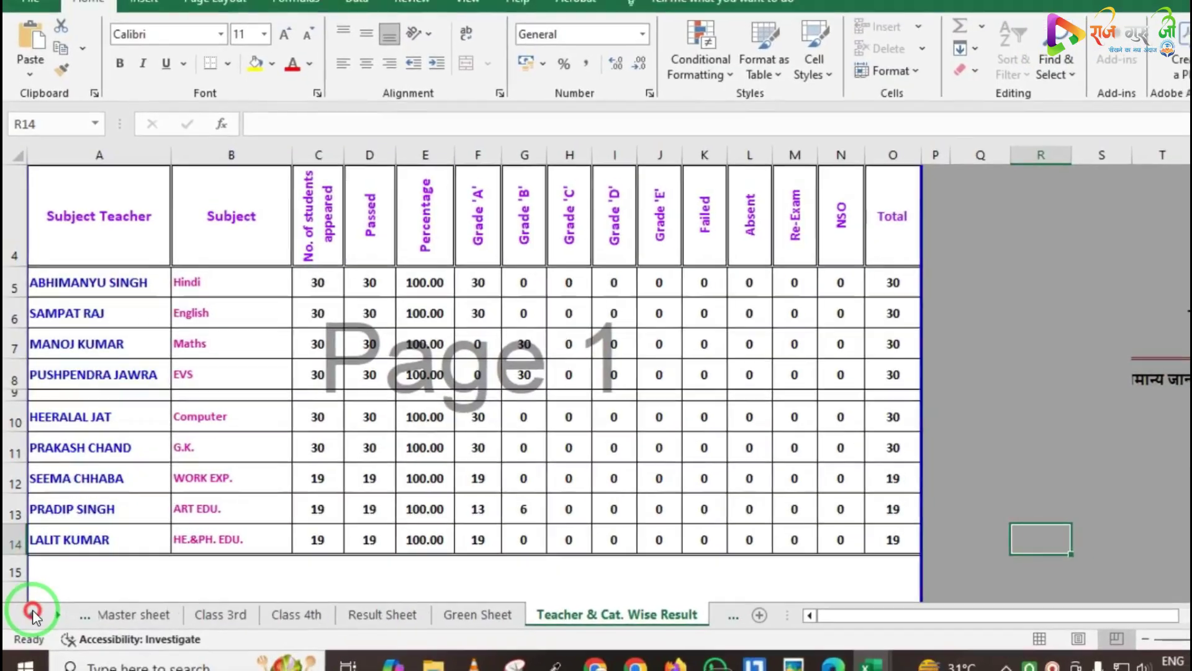
pyautogui.click(99, 611)
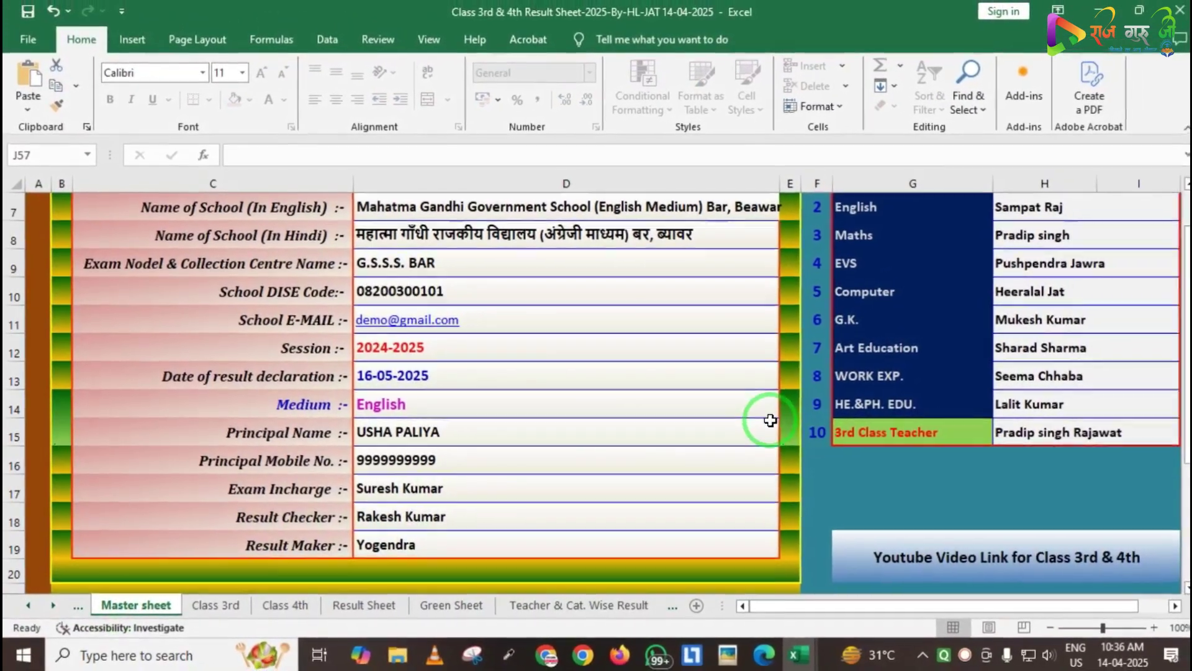
# - Set the Medium on the Master sheet to Hindi and check the headings on the Teacher & Cat. Wise Result sheet
pyautogui.click(782, 410)
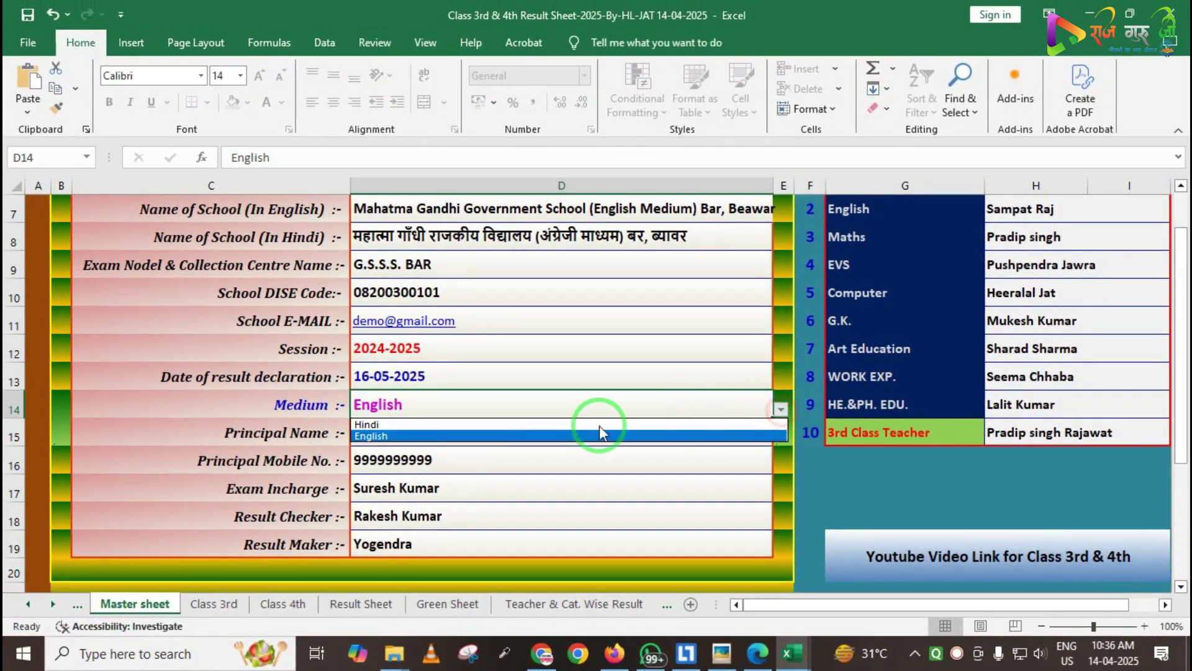
pyautogui.click(372, 424)
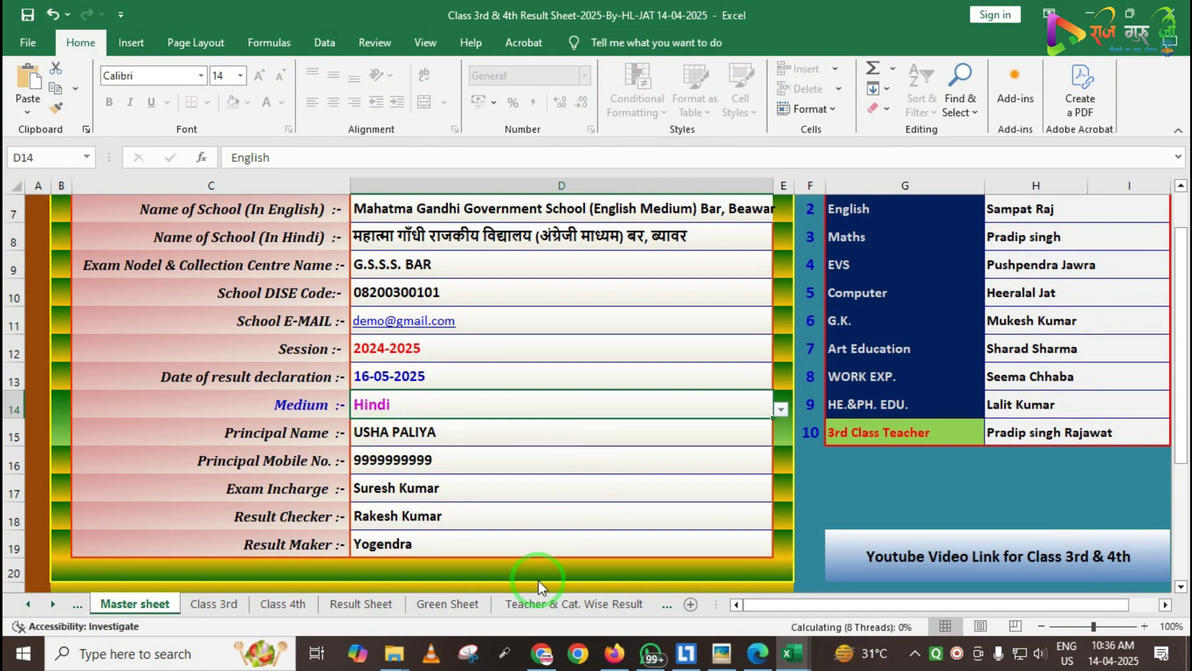
pyautogui.click(534, 607)
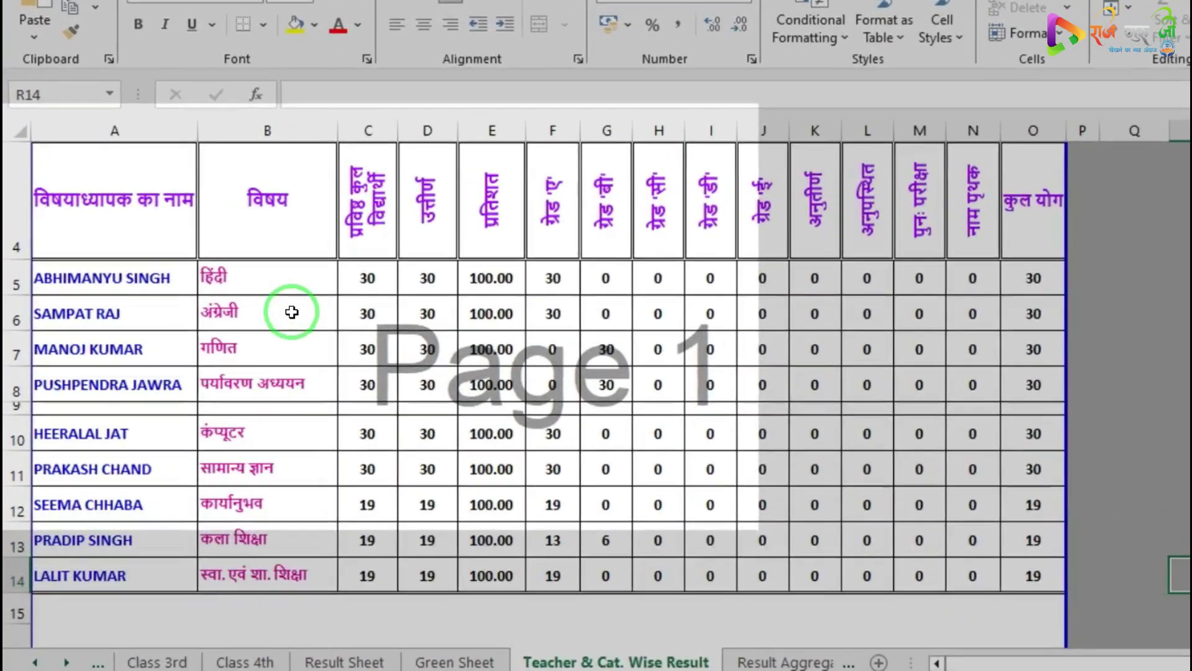
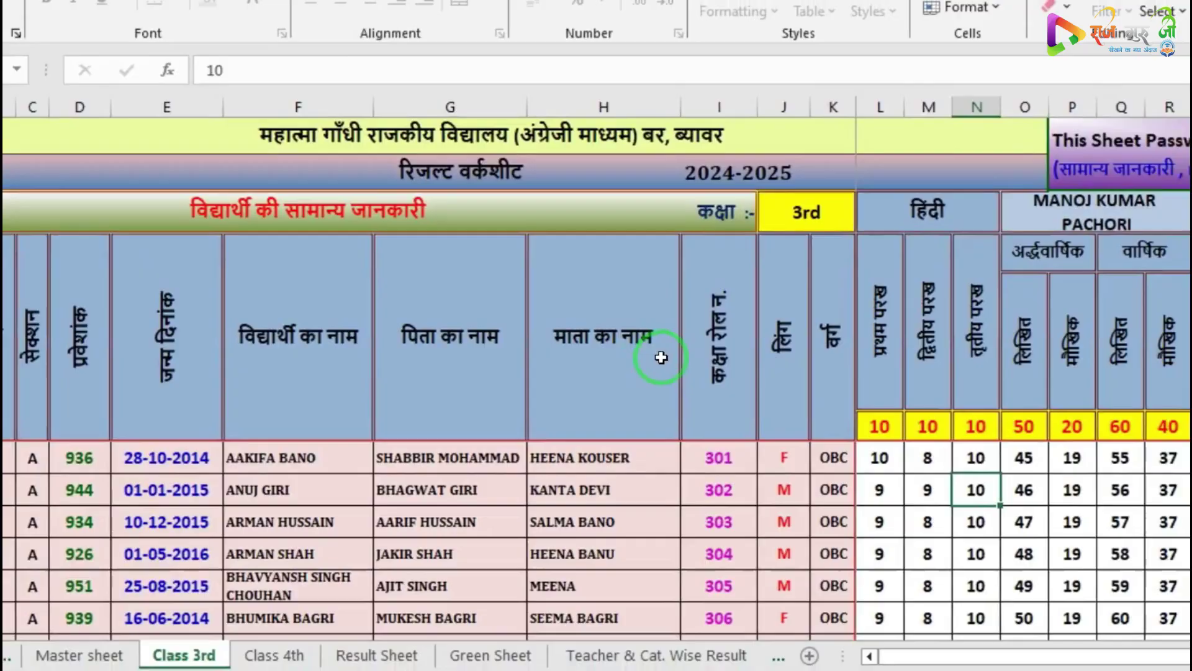
# - Examine the student details, subject marks, grading and attendance columns on the Class 3rd sheet, and open the Class 4th sheet
pyautogui.scroll(-1, 758, 328)
pyautogui.scroll(1, 752, 507)
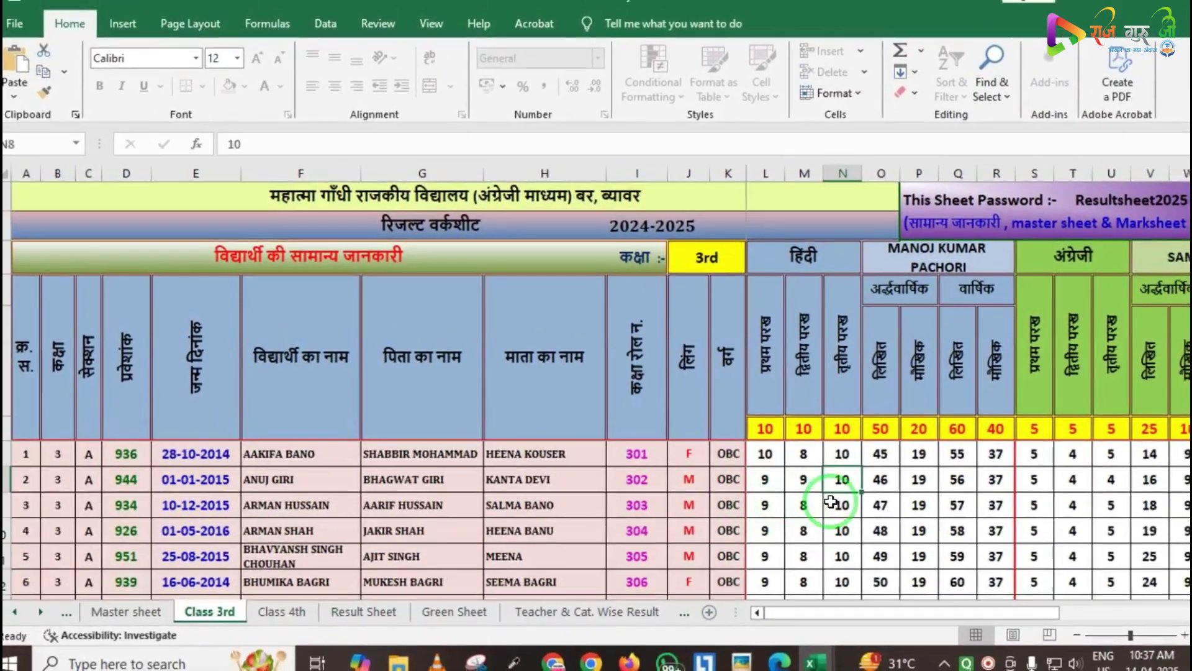
pyautogui.moveTo(851, 619); pyautogui.dragTo(885, 616)
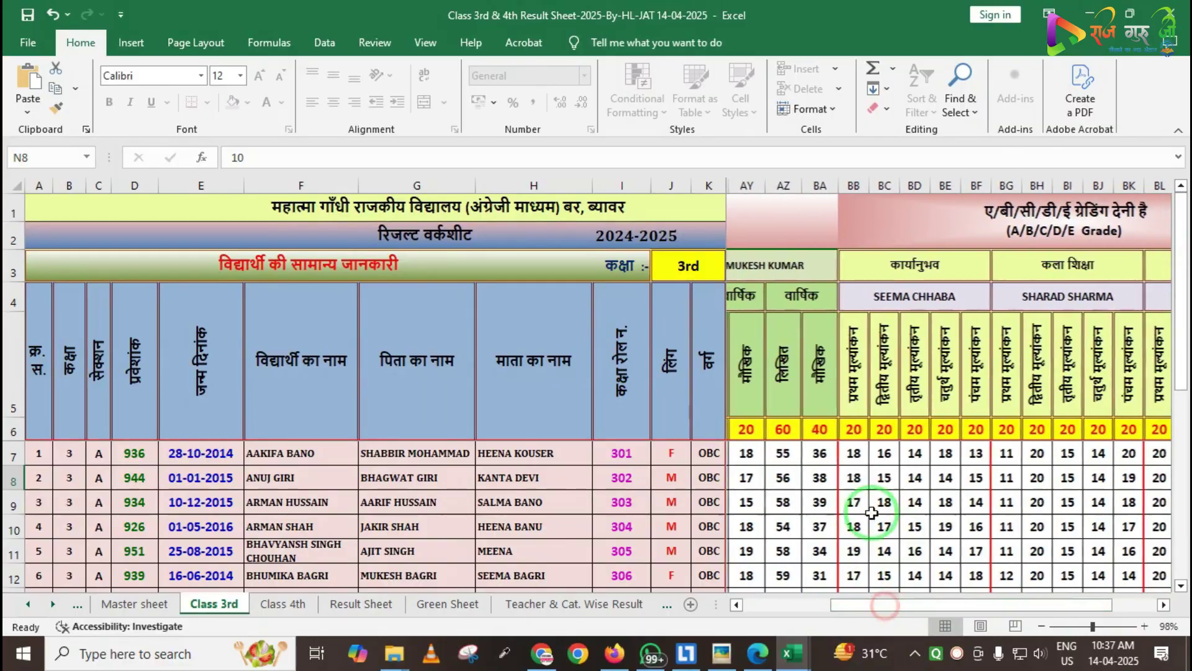
pyautogui.scroll(-3, 680, 453)
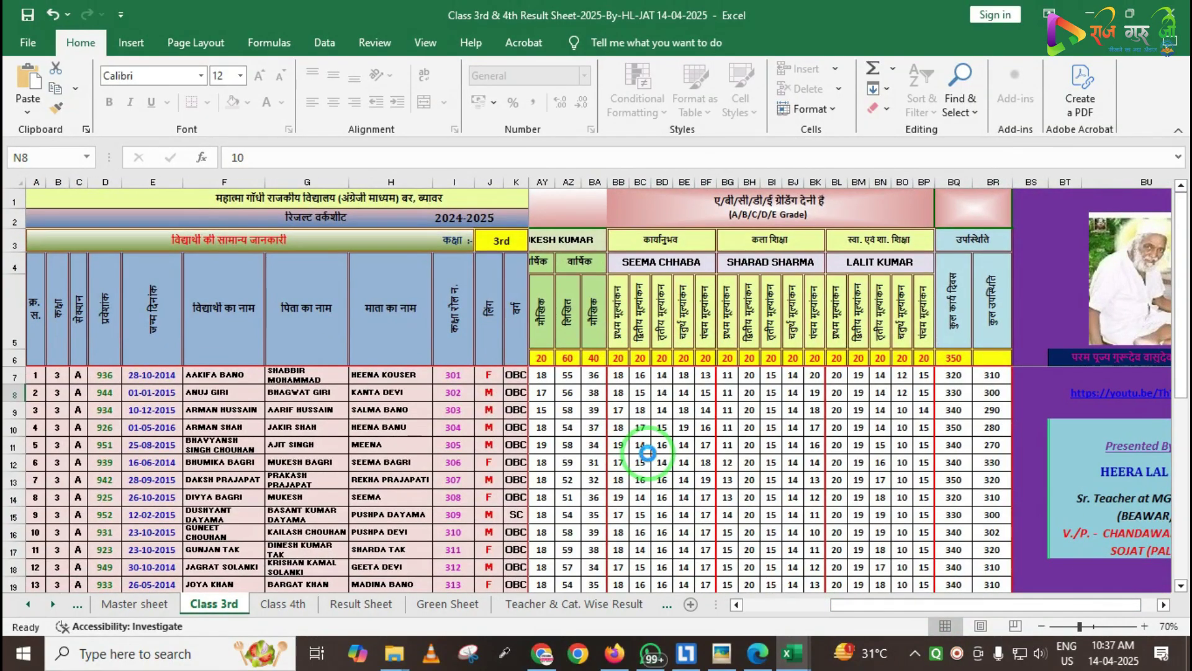
pyautogui.scroll(-2, 648, 453)
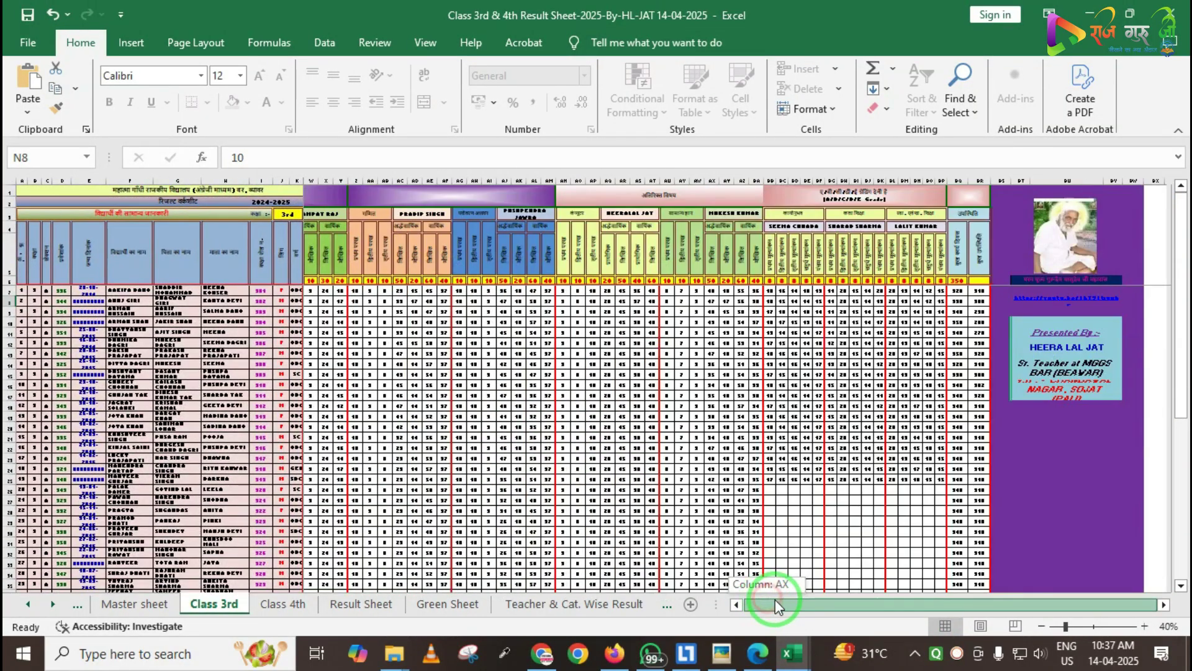
pyautogui.click(772, 604)
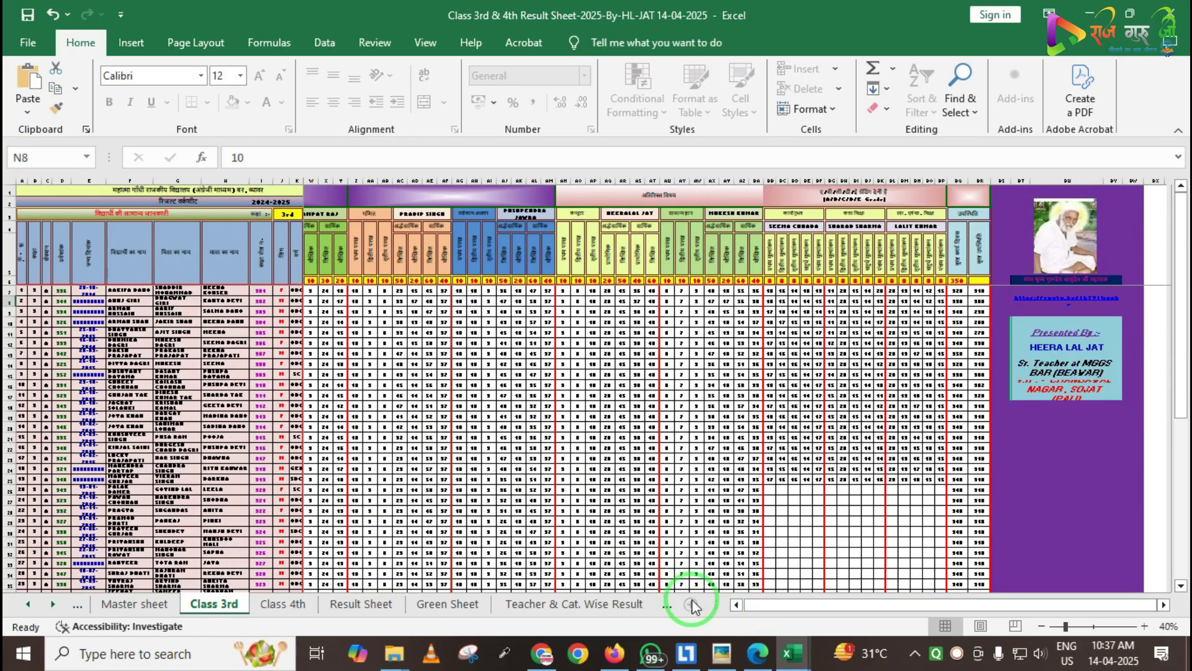
pyautogui.click(736, 604)
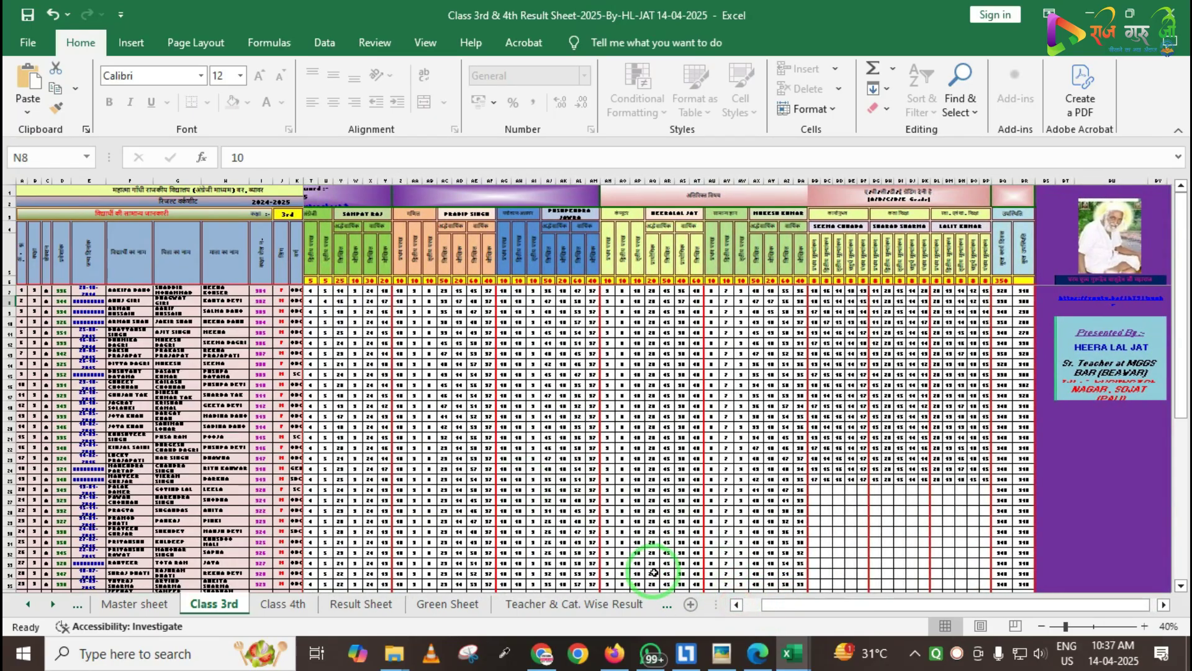
pyautogui.click(745, 604)
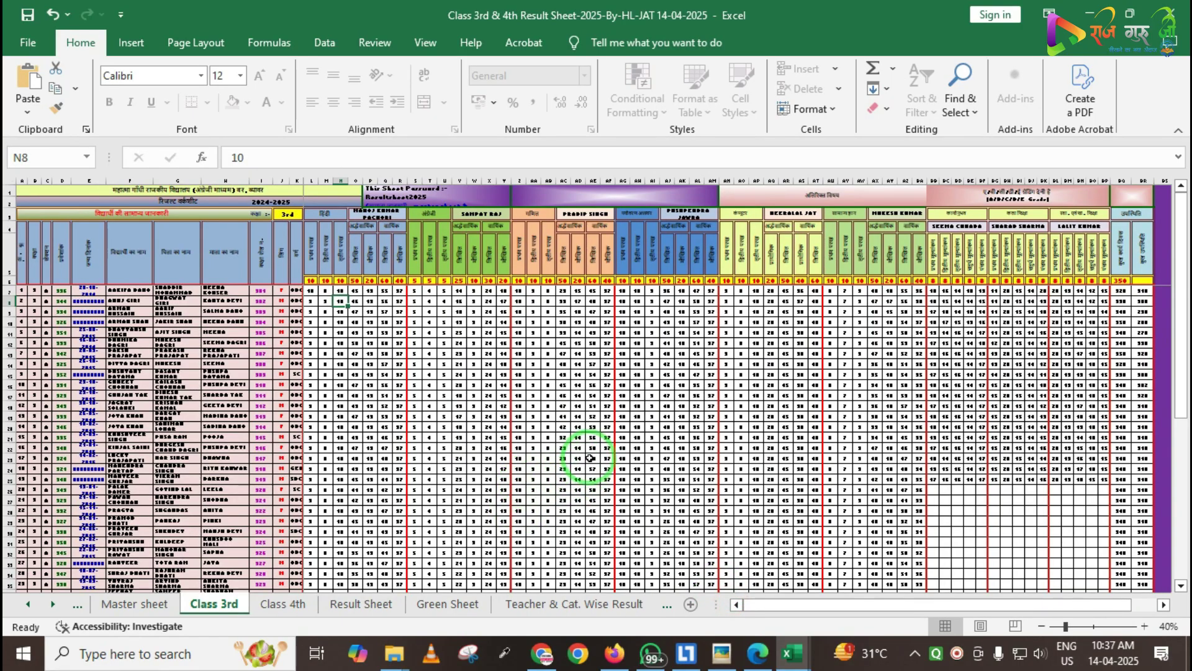
pyautogui.keyDown('ctrl'); pyautogui.scroll(2, 590, 449); pyautogui.keyUp('ctrl')
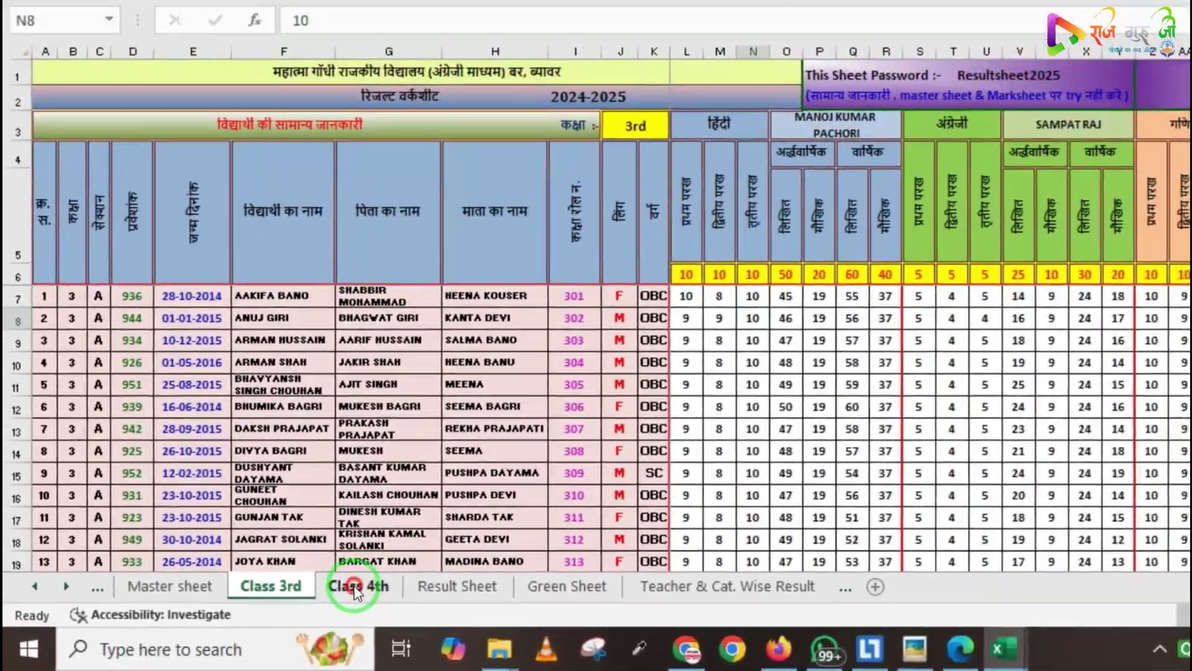
pyautogui.click(282, 606)
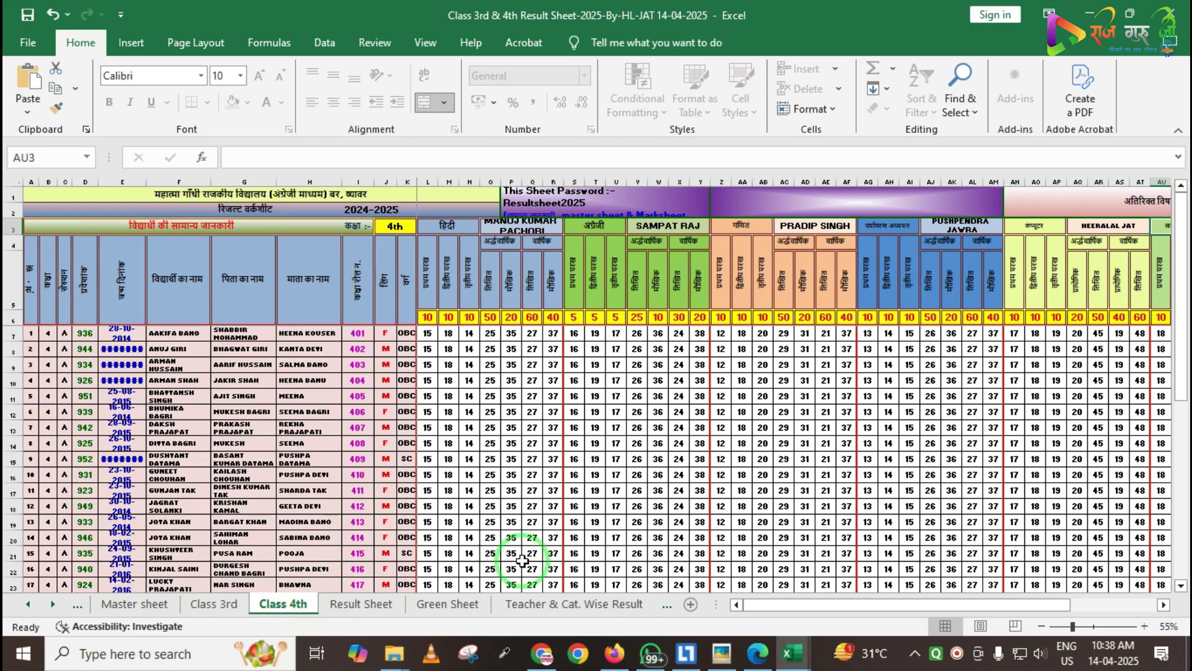
# - Set the कक्षा selection at the top of the Result Sheet to 3rd
pyautogui.click(352, 612)
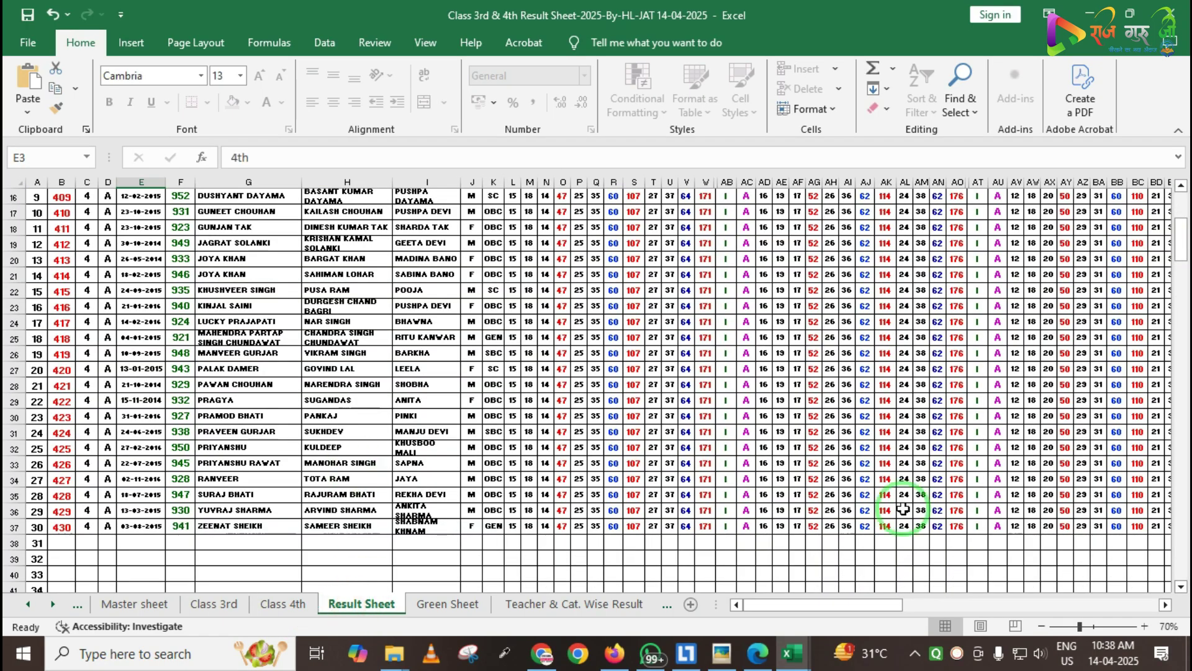
pyautogui.moveTo(1182, 252); pyautogui.dragTo(1178, 191)
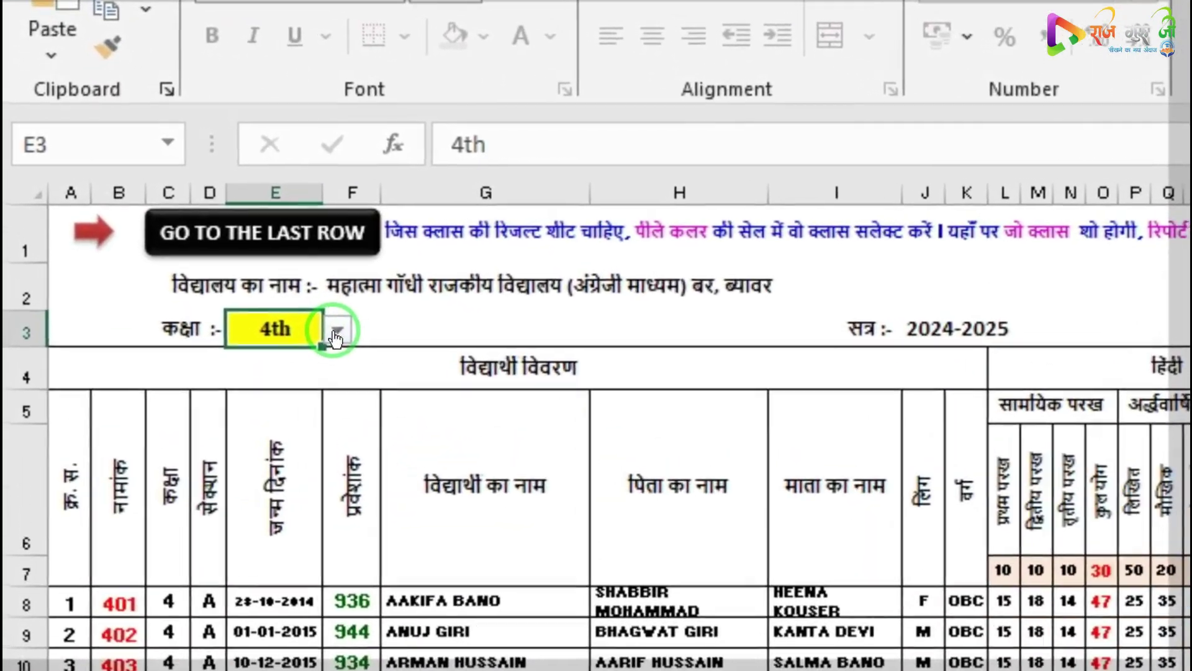
pyautogui.click(331, 325)
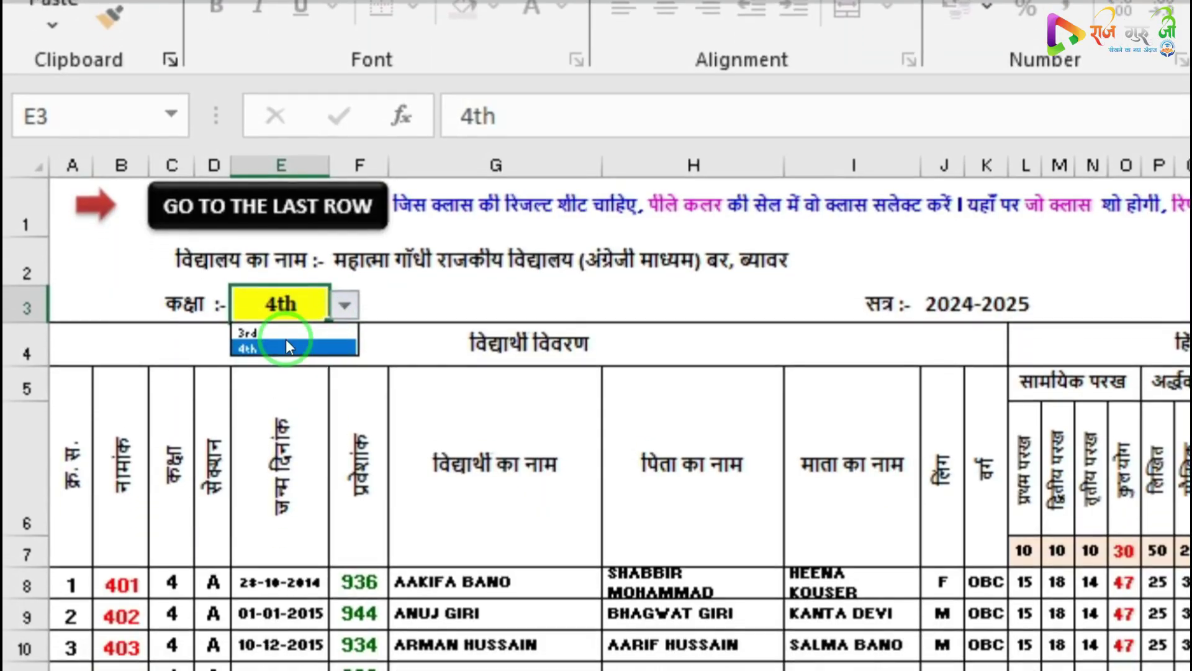
pyautogui.click(272, 333)
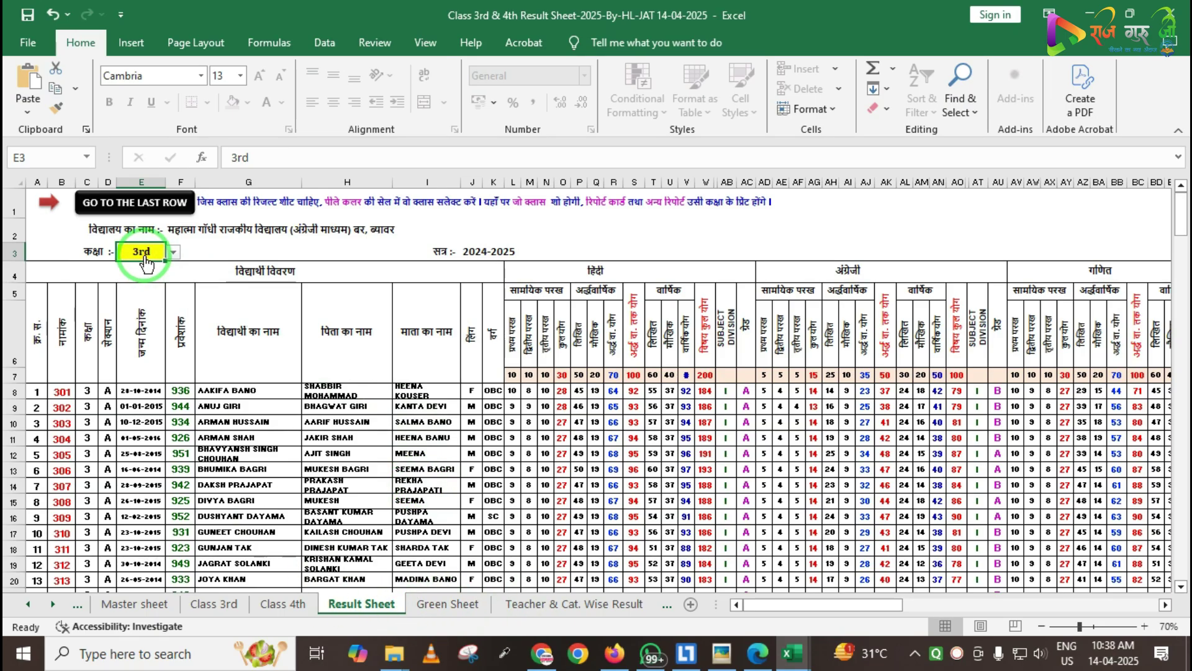
# - Check the class shown on the Green Sheet and try to edit its कक्षा cell directly
pyautogui.click(447, 604)
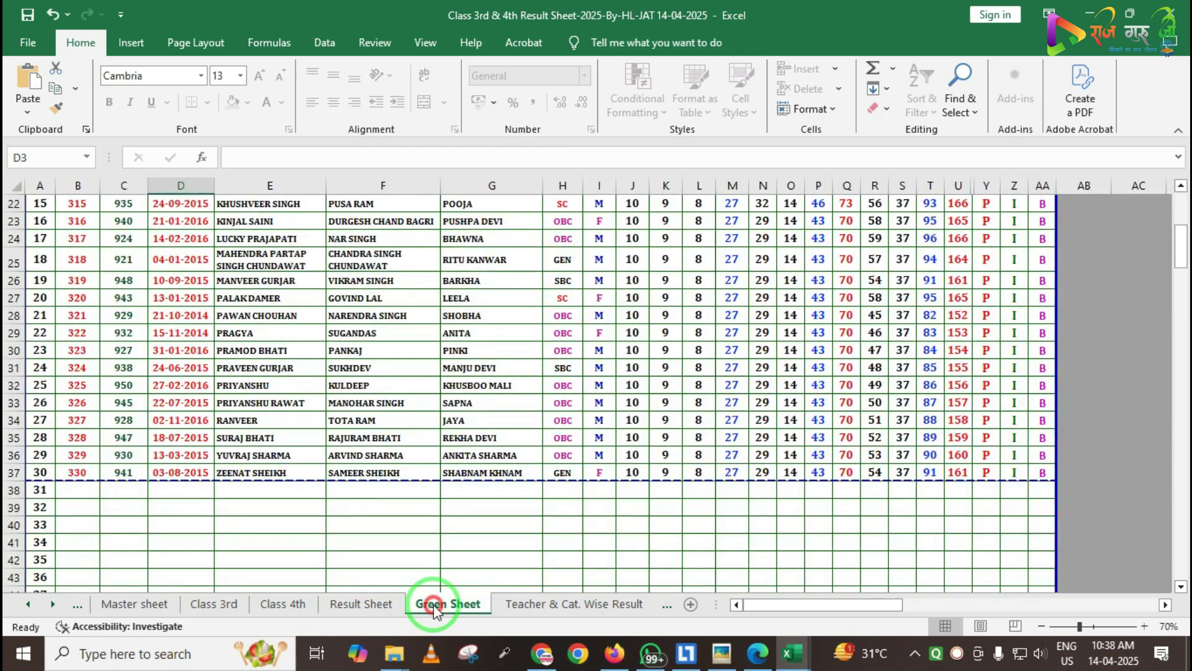
pyautogui.scroll(7, 407, 436)
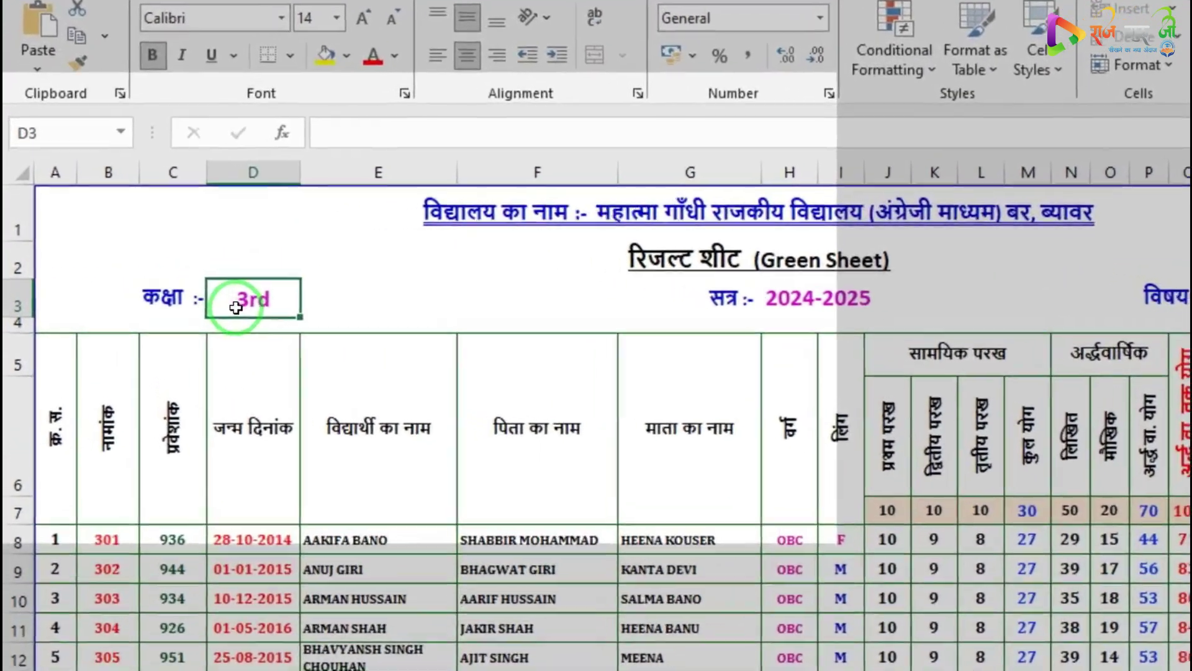
pyautogui.doubleClick(170, 283)
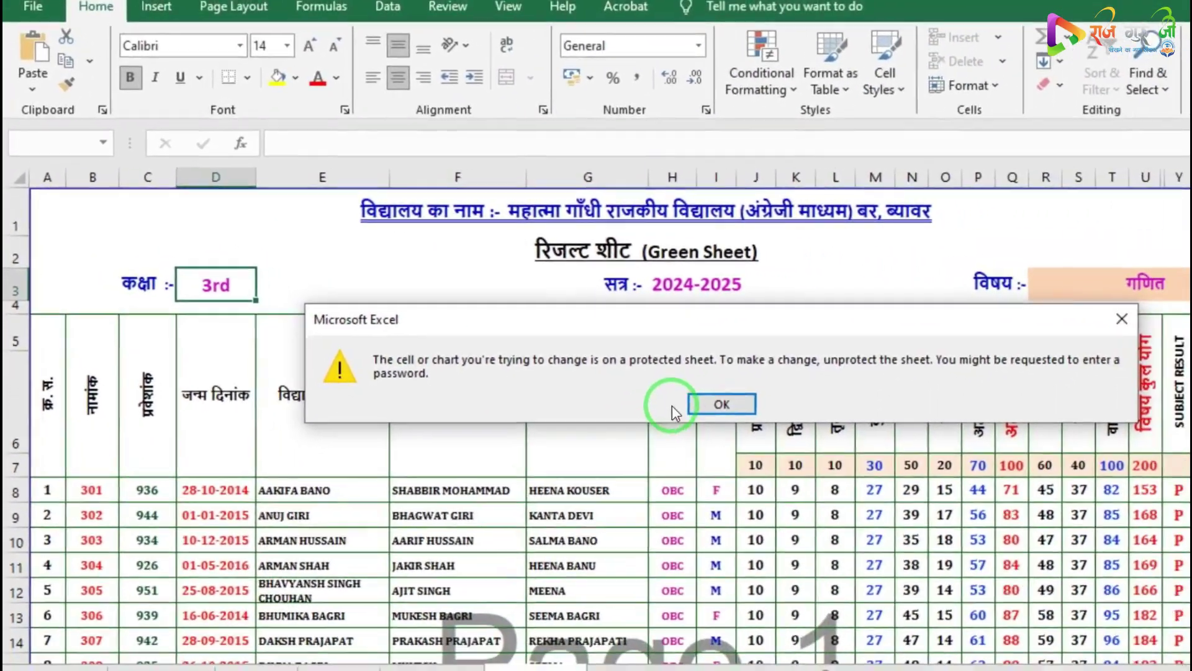
pyautogui.click(1015, 488)
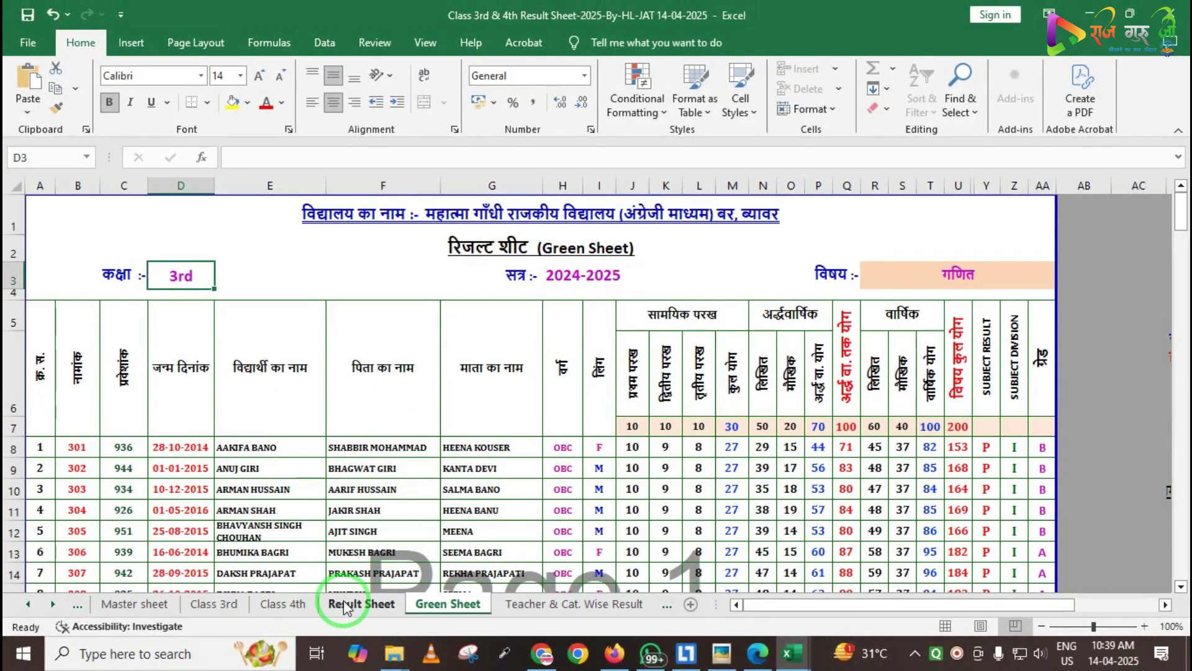
# - Set the कक्षा selection on the Result Sheet to 4th and check the class on the Green Sheet
pyautogui.click(357, 610)
pyautogui.click(161, 253)
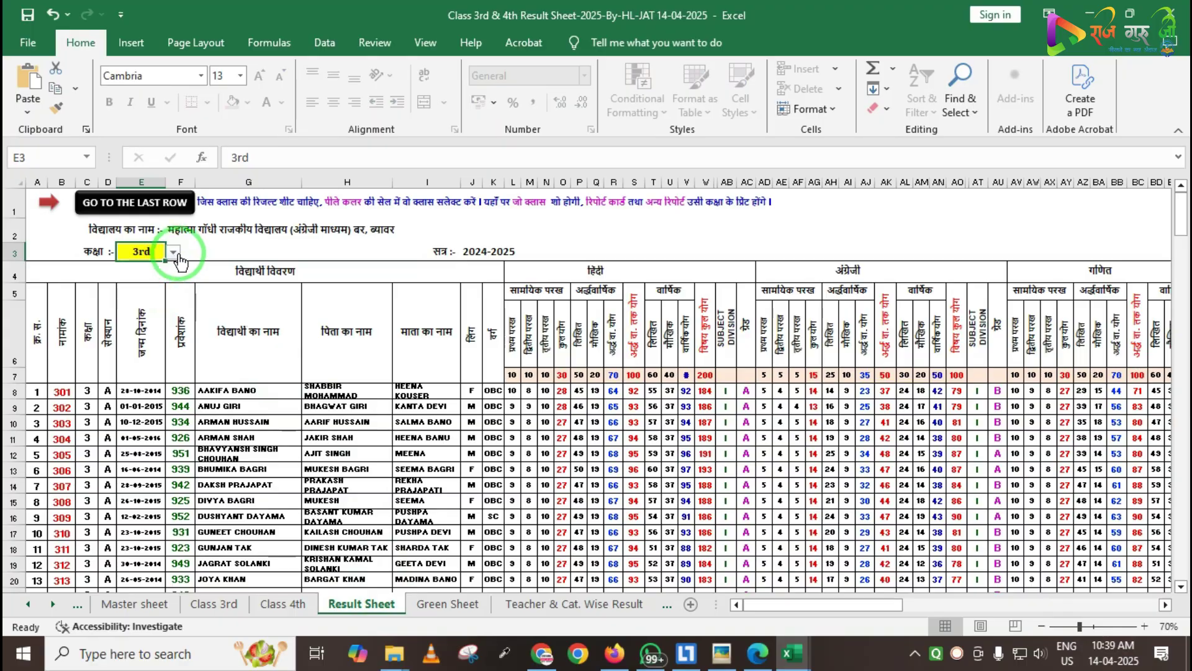
pyautogui.click(174, 252)
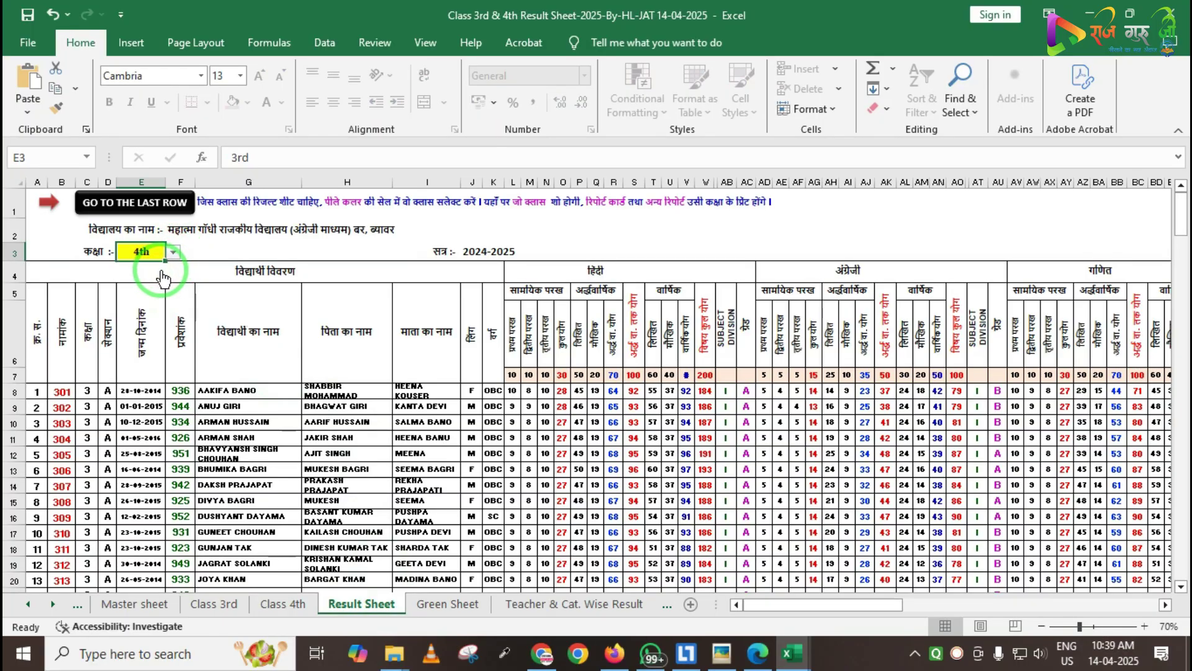
pyautogui.click(429, 603)
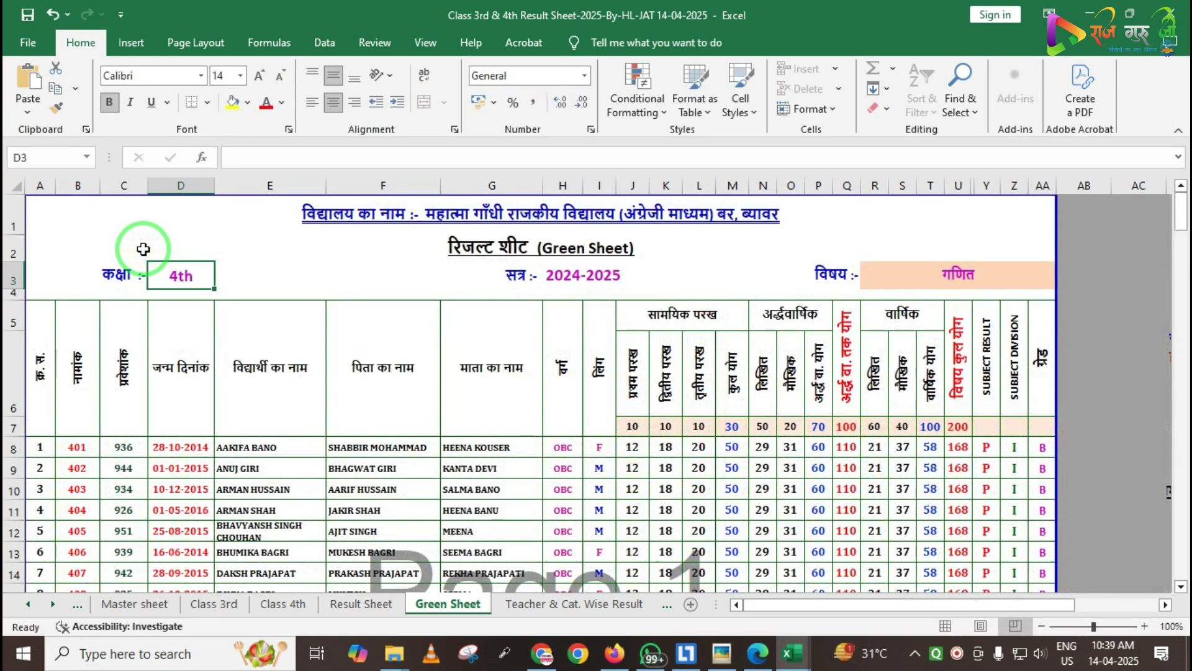
# - View the Teacher & Cat. Wise Result and Result Aggregate sheets and examine the report card layout on the Full Marksheet
pyautogui.click(528, 605)
pyautogui.click(616, 606)
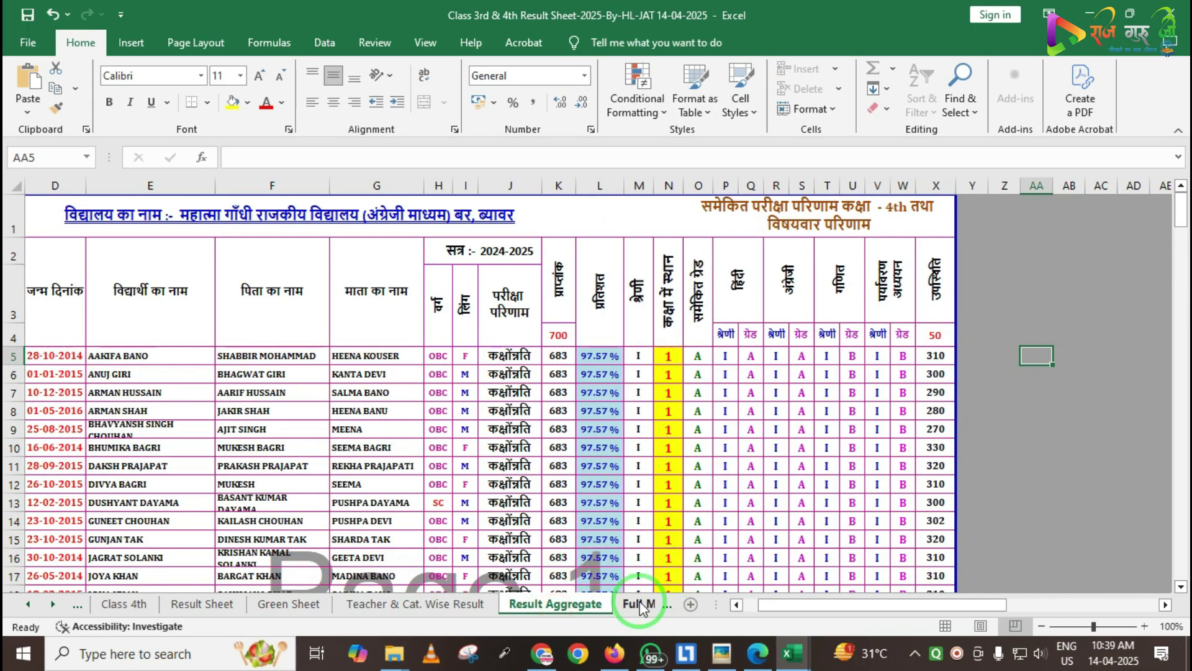
pyautogui.click(633, 606)
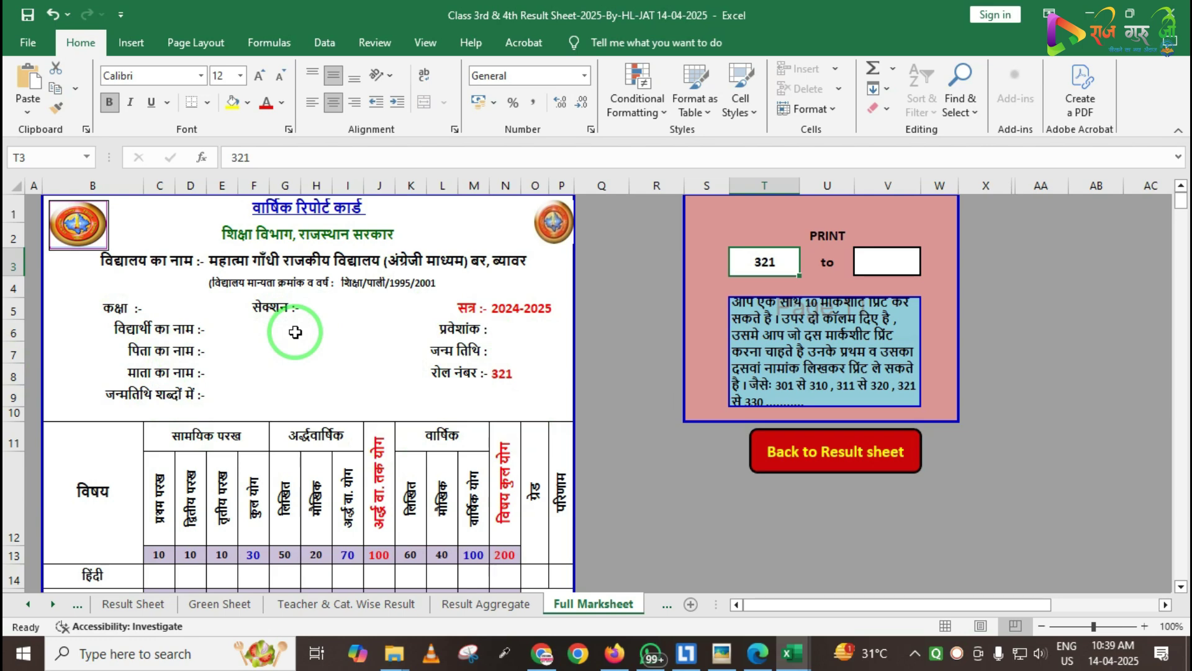
pyautogui.scroll(-3, 307, 336)
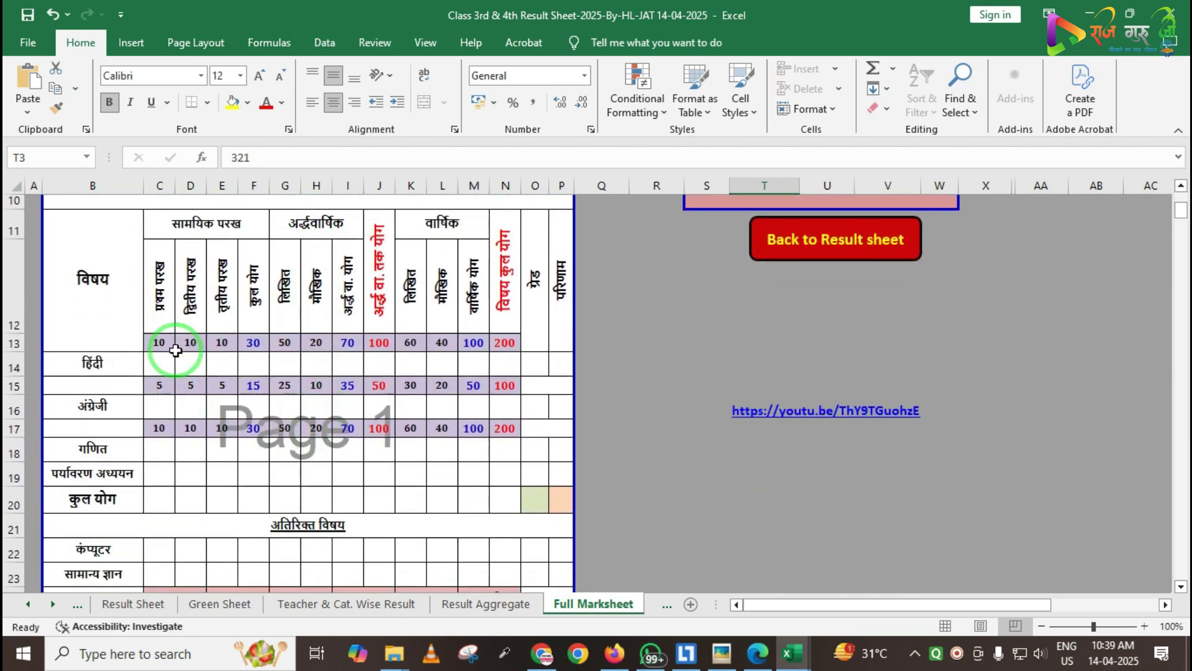
pyautogui.scroll(3, 335, 411)
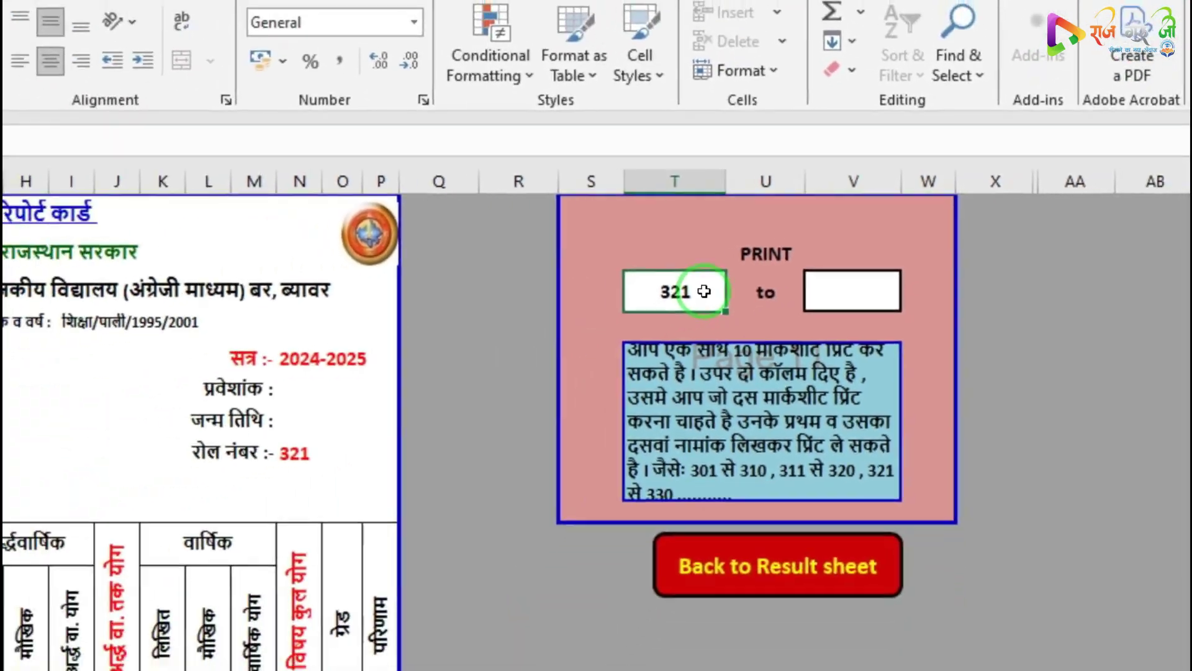
# - Set the PRINT range on the Full Marksheet to roll numbers 1 to 10
pyautogui.click(637, 307)
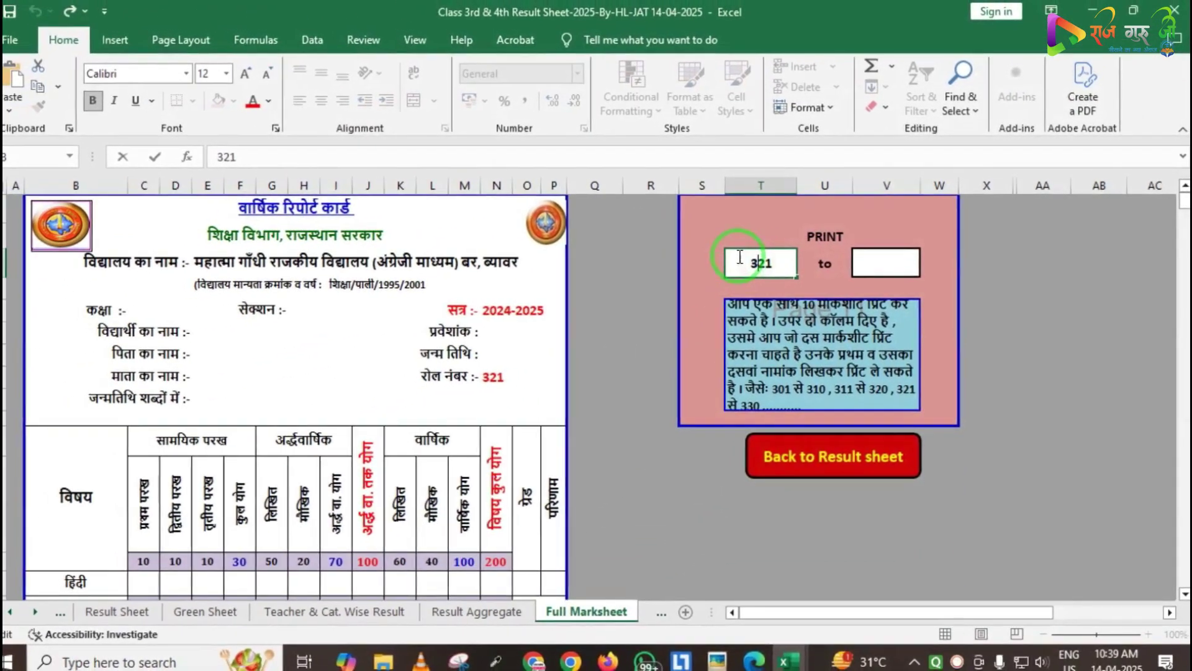
pyautogui.moveTo(740, 256); pyautogui.dragTo(824, 263)
pyautogui.write('1')
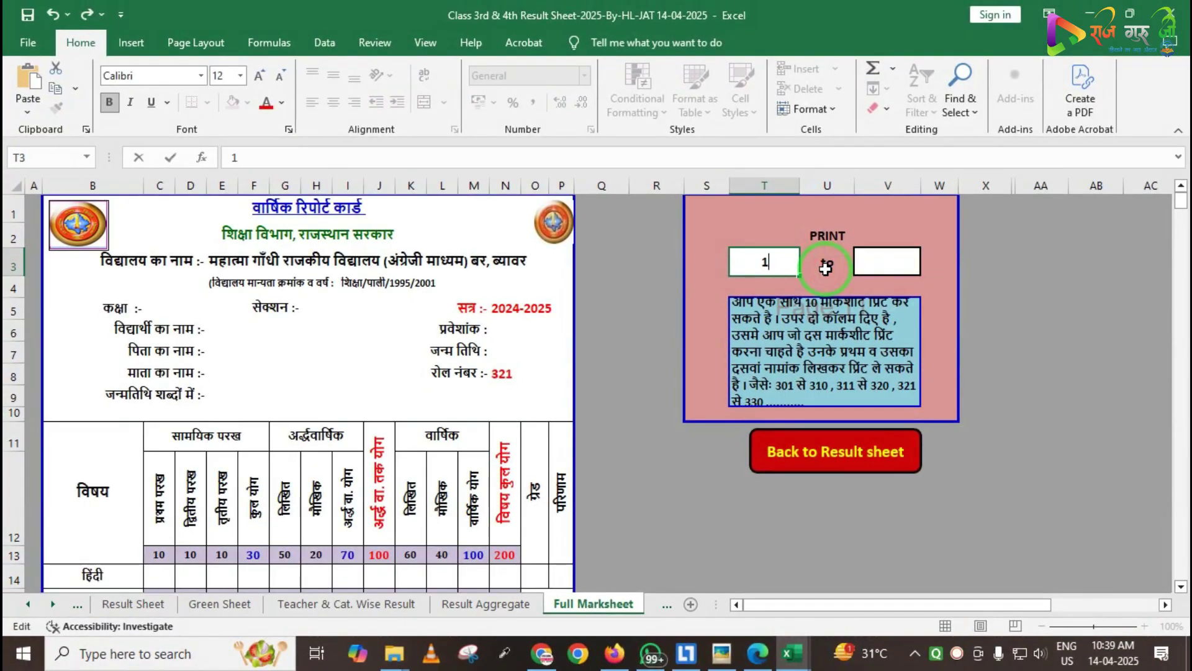
pyautogui.click(879, 258)
pyautogui.write('1')
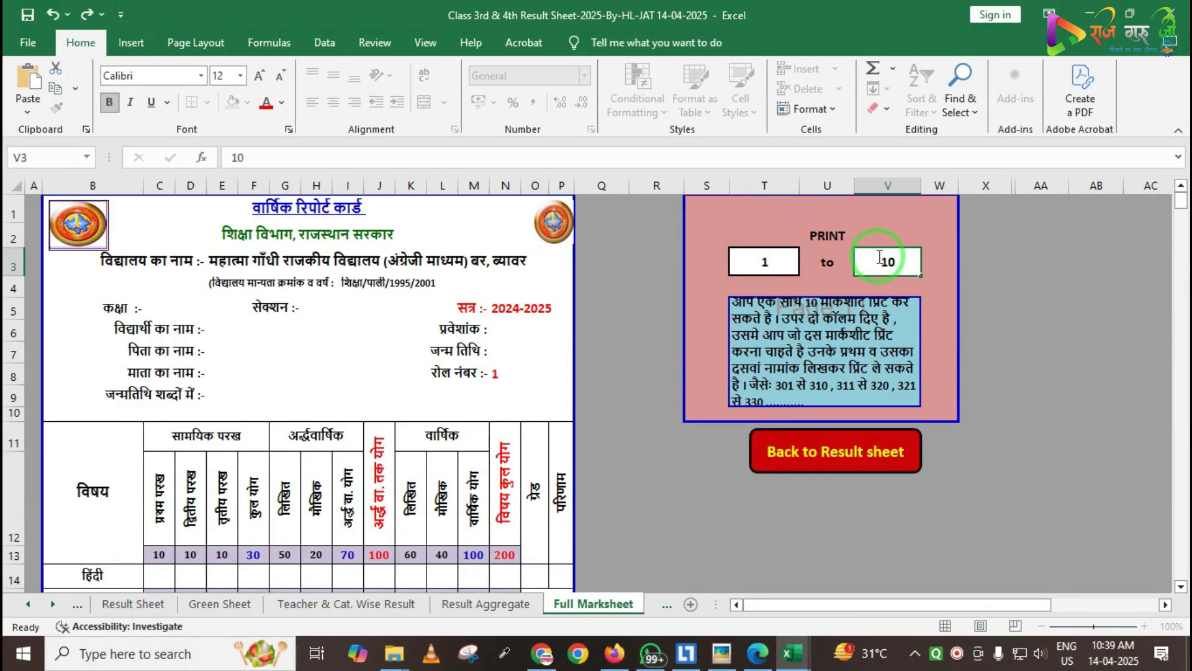
pyautogui.write('0')
pyautogui.press('Return')
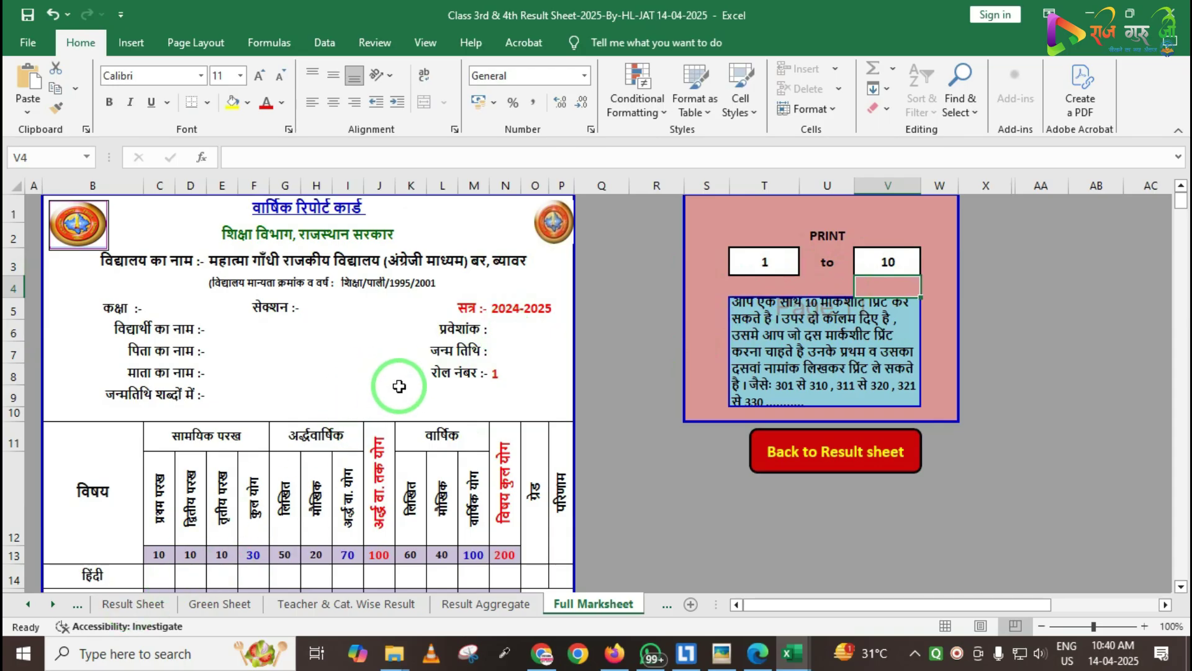
# - Examine the successive report cards on the Full Marksheet for the entered roll number range, and return to the first one
pyautogui.scroll(-2, 565, 379)
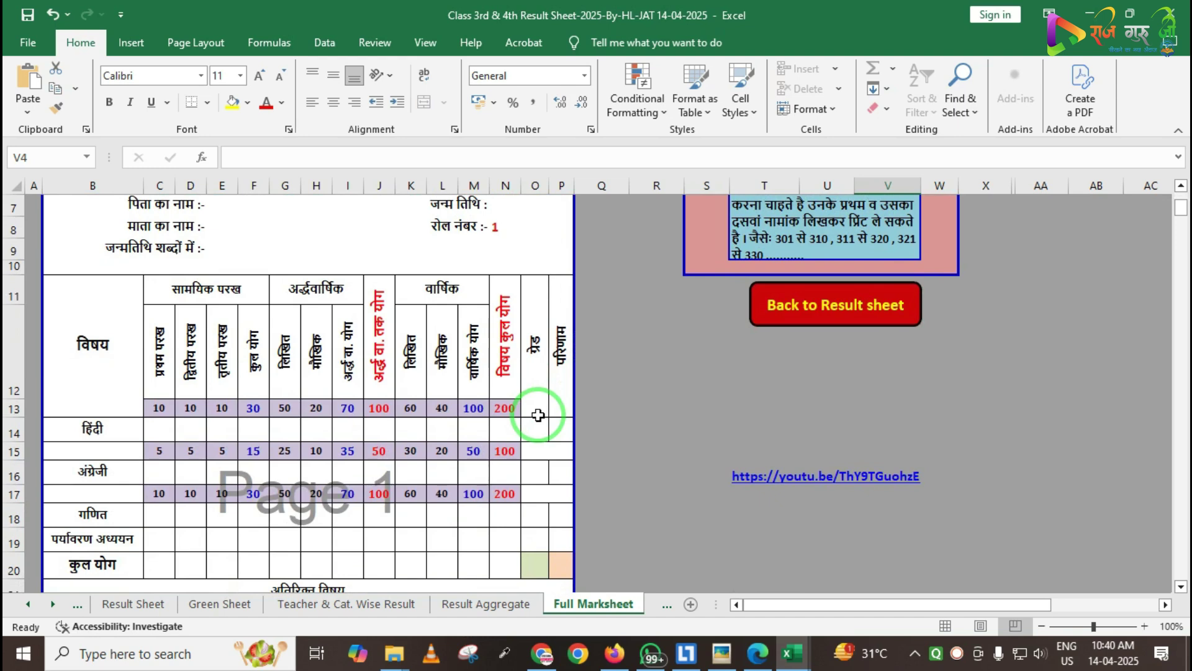
pyautogui.scroll(2, 538, 416)
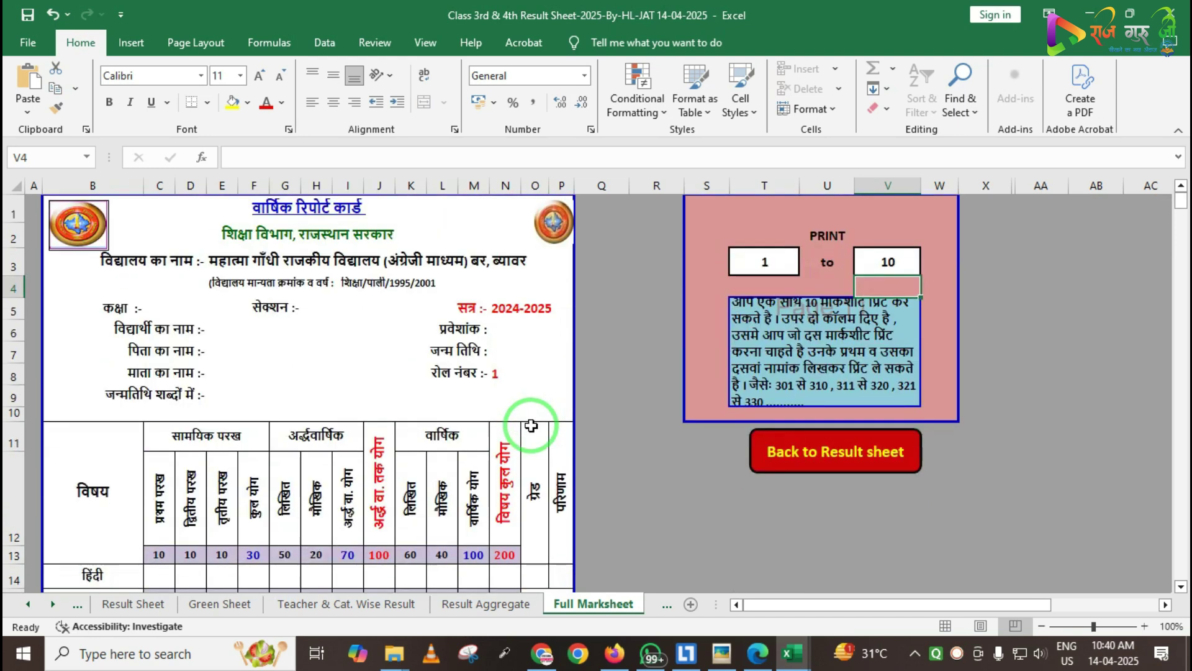
pyautogui.scroll(-16, 534, 415)
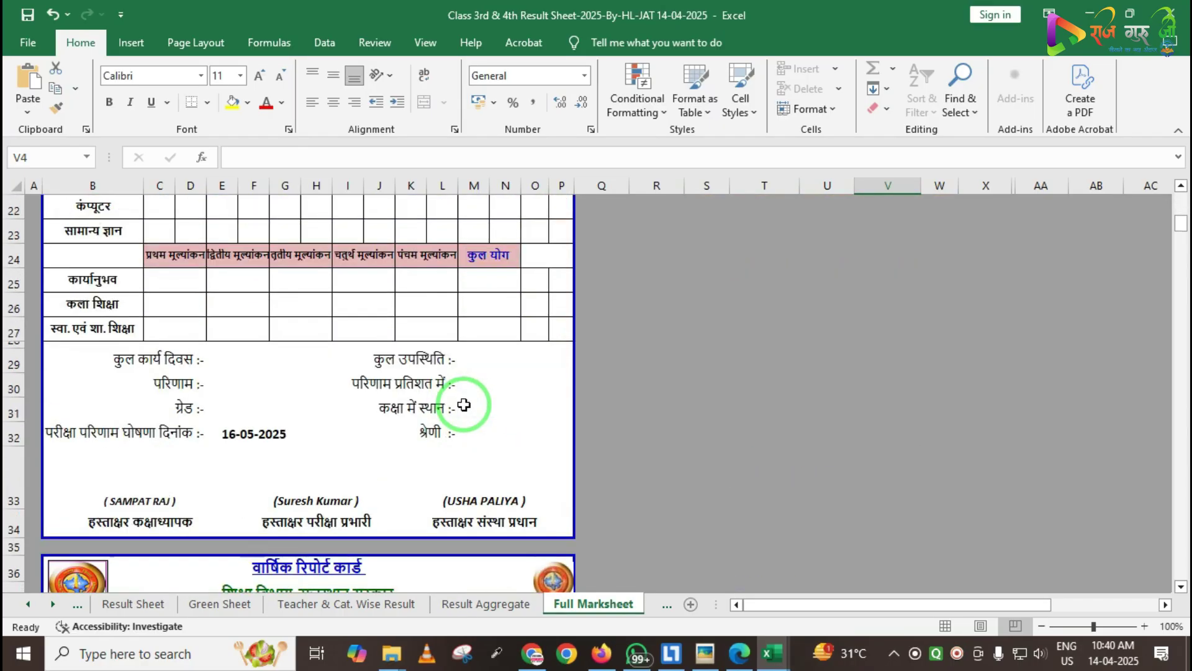
pyautogui.scroll(-14, 452, 402)
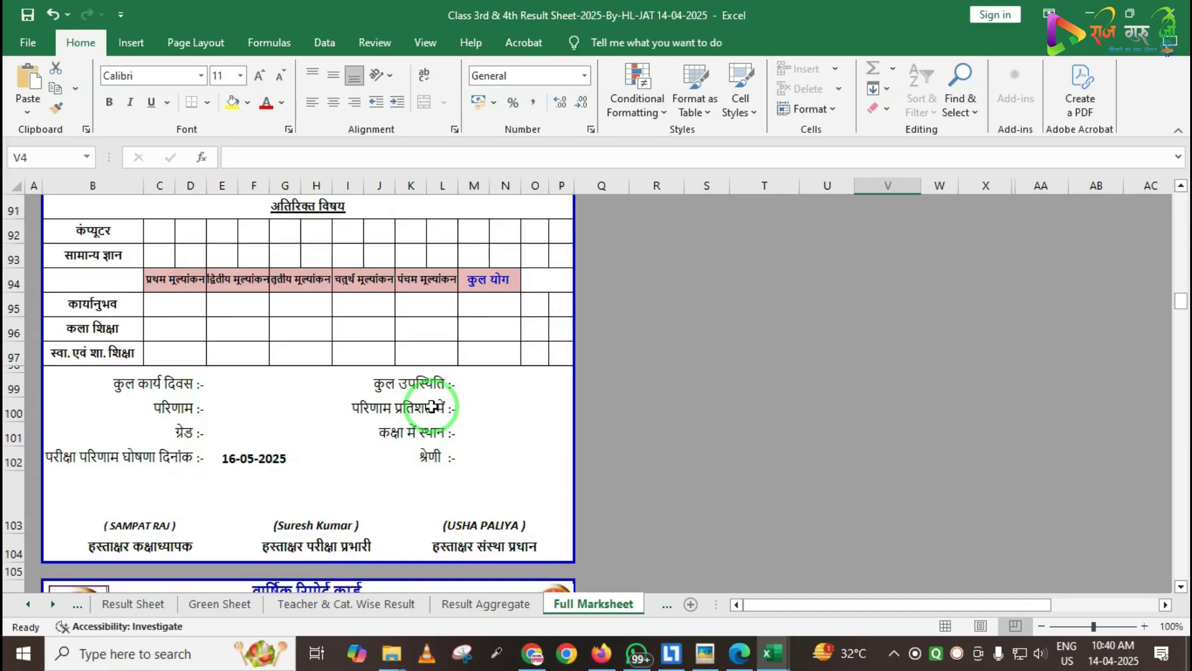
pyautogui.scroll(-20, 362, 386)
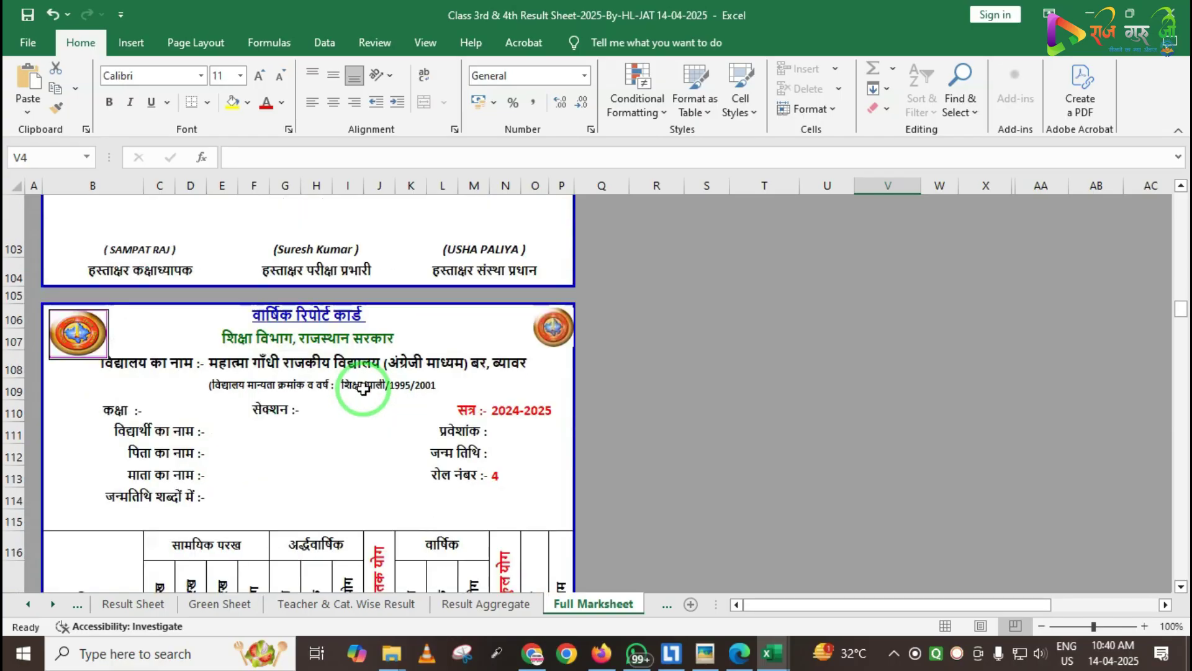
pyautogui.scroll(-20, 364, 397)
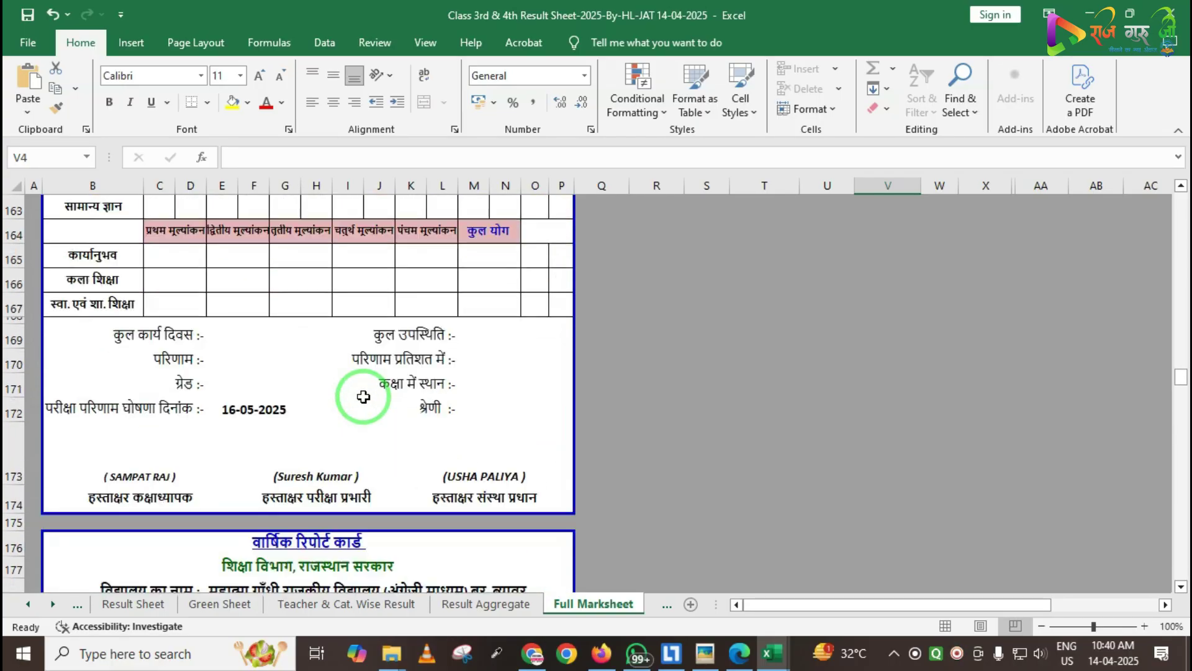
pyautogui.scroll(-1, 361, 400)
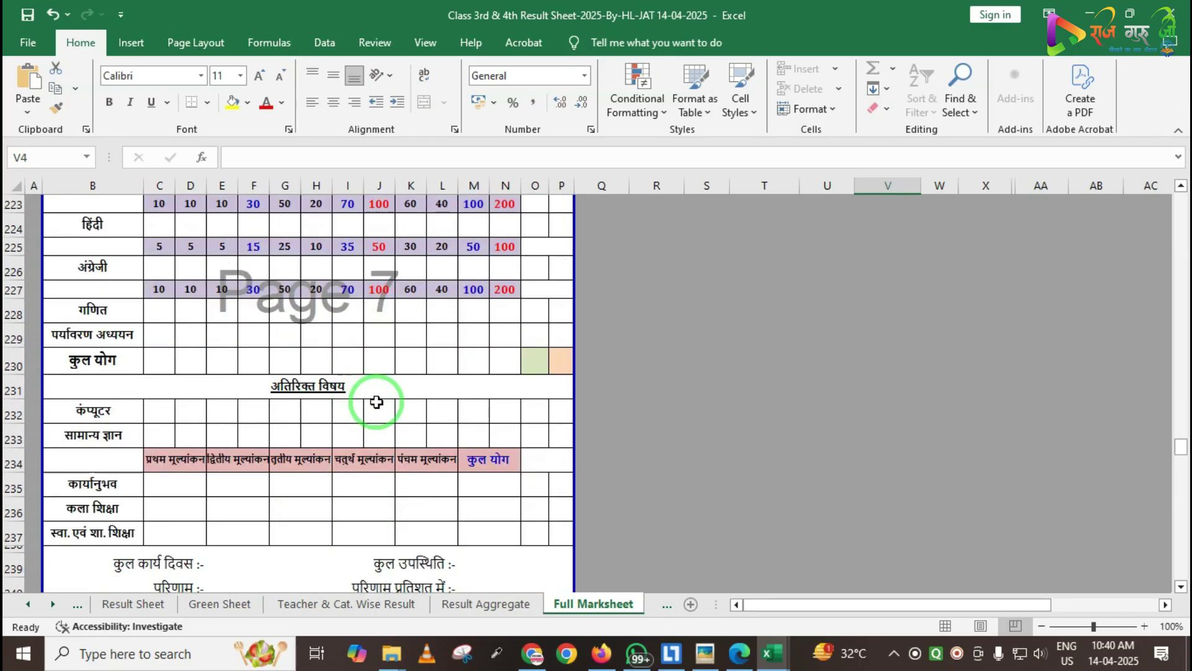
pyautogui.moveTo(1181, 450); pyautogui.dragTo(1181, 198)
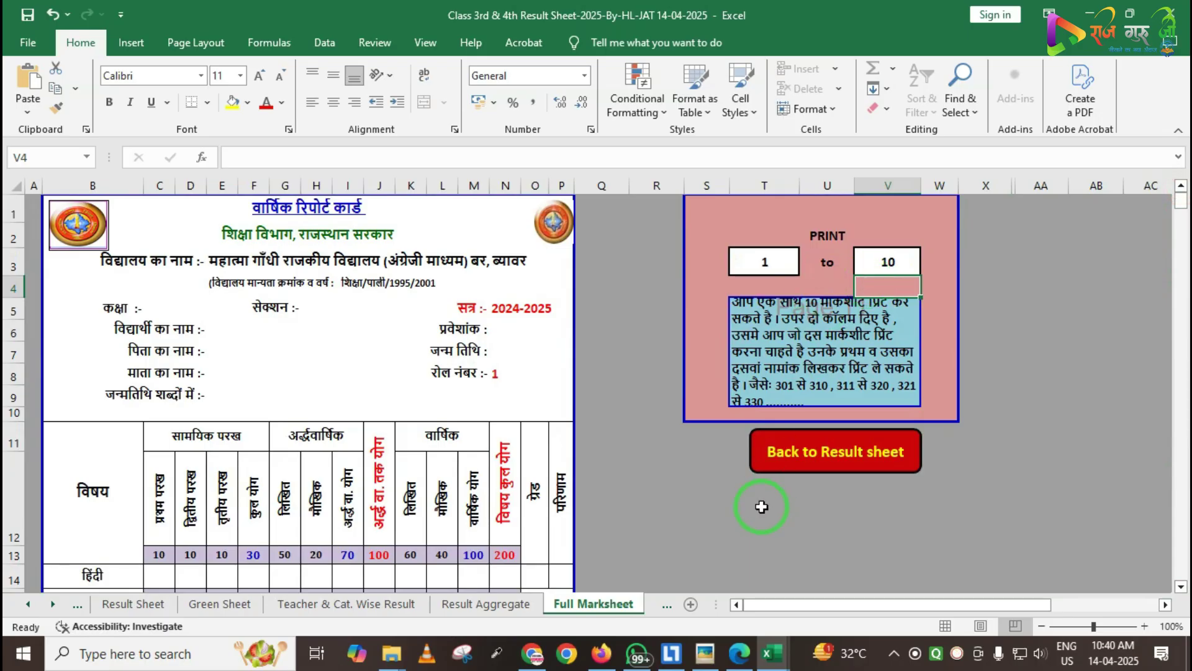
# - Switch to the Class 1st & 2nd result workbook and view its sheets from Marks Entry class 1st through Teacher & Cat. Wise Result
pyautogui.moveTo(772, 653)
pyautogui.click(827, 586)
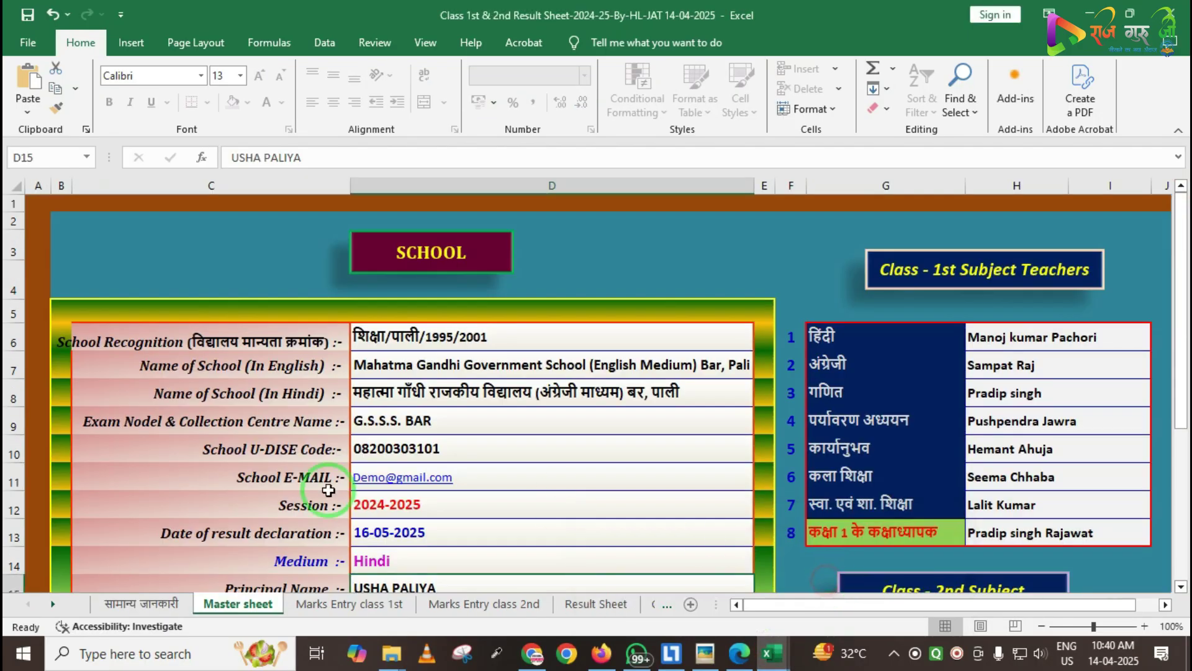
pyautogui.click(309, 604)
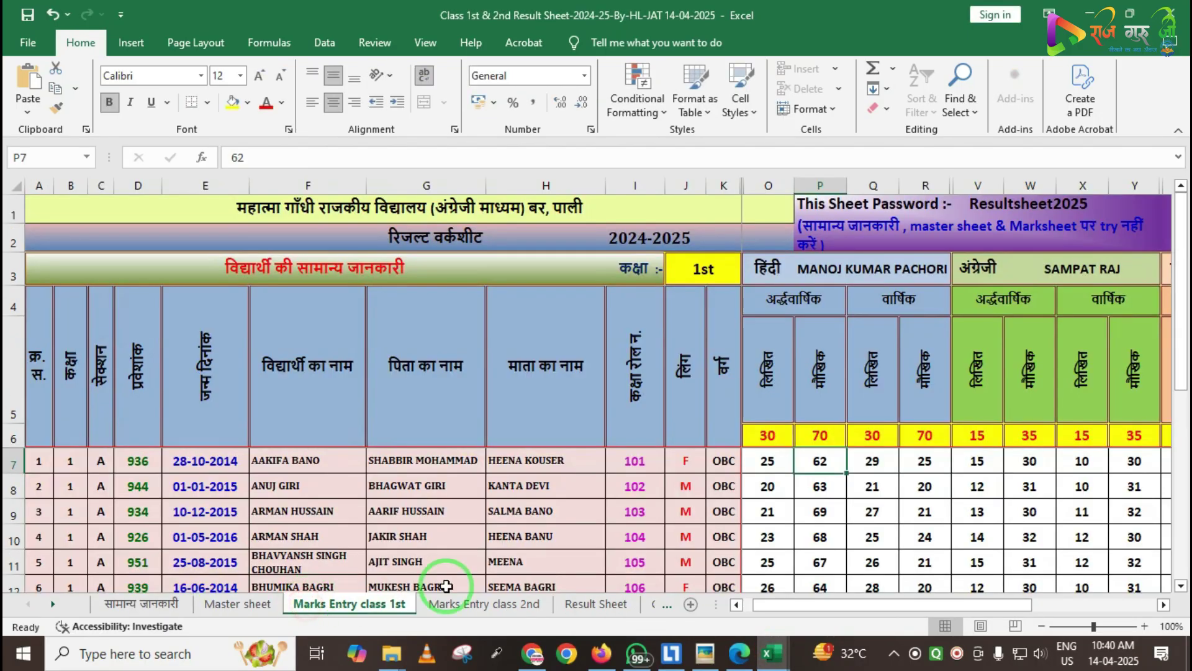
pyautogui.click(509, 604)
pyautogui.click(610, 605)
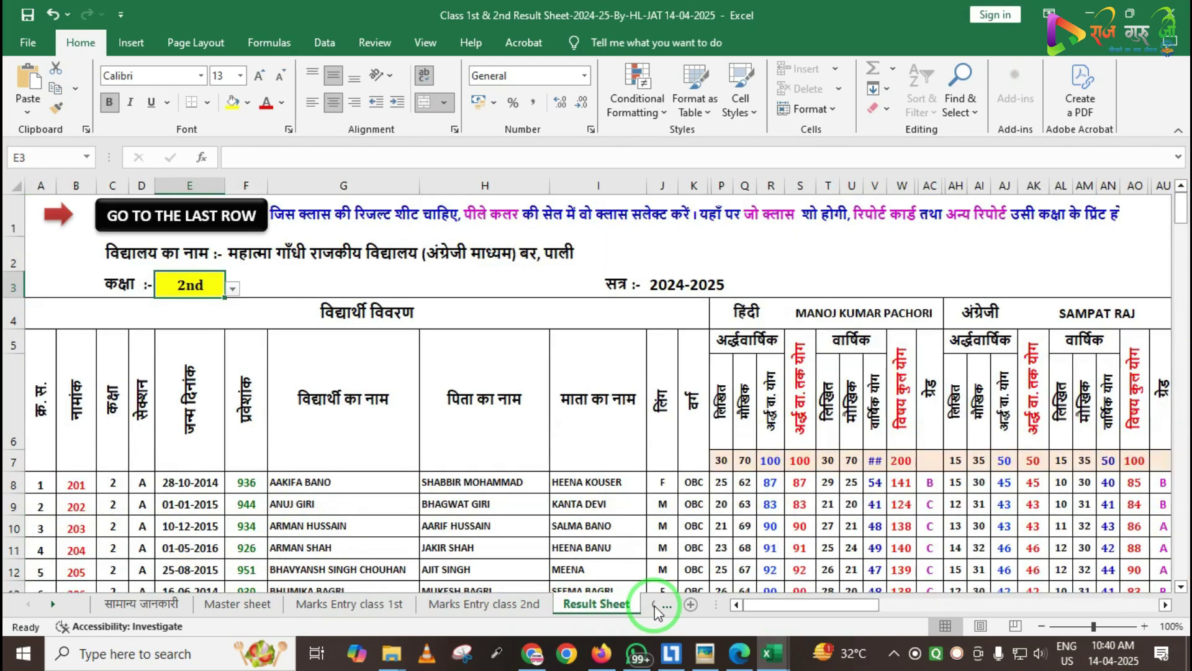
pyautogui.click(653, 604)
pyautogui.click(634, 605)
pyautogui.click(627, 604)
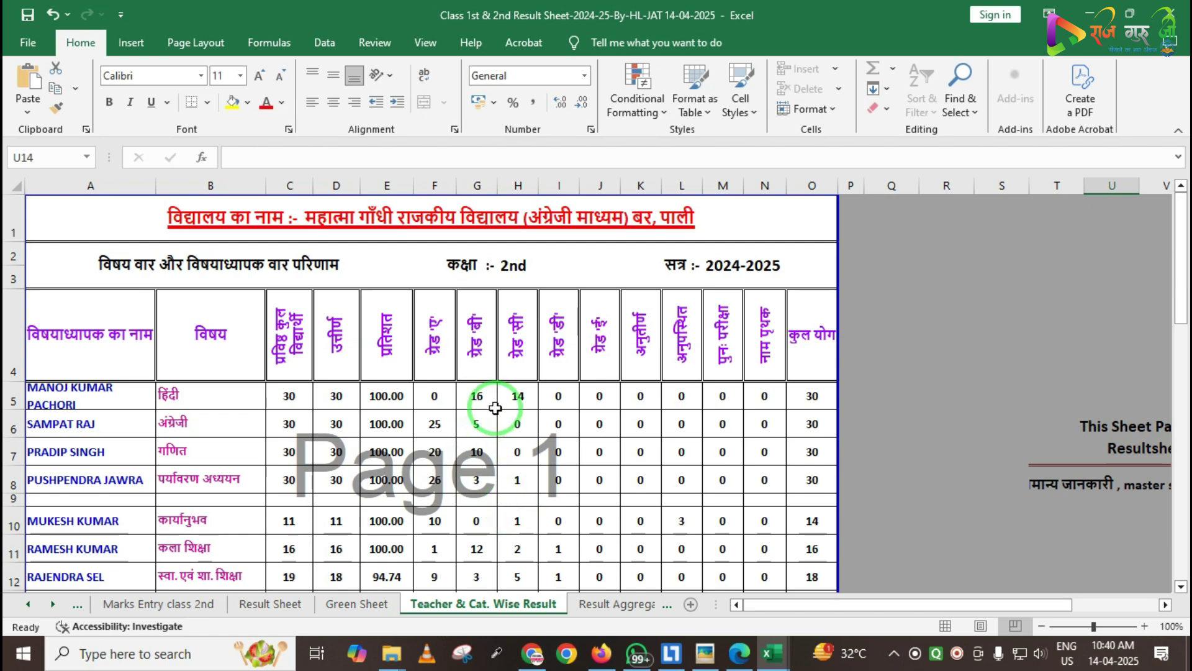
# - Preview the printout of the Teacher & Cat. Wise Result sheet and check its custom margin settings without changing them
pyautogui.hotkey('ctrl', 'p')
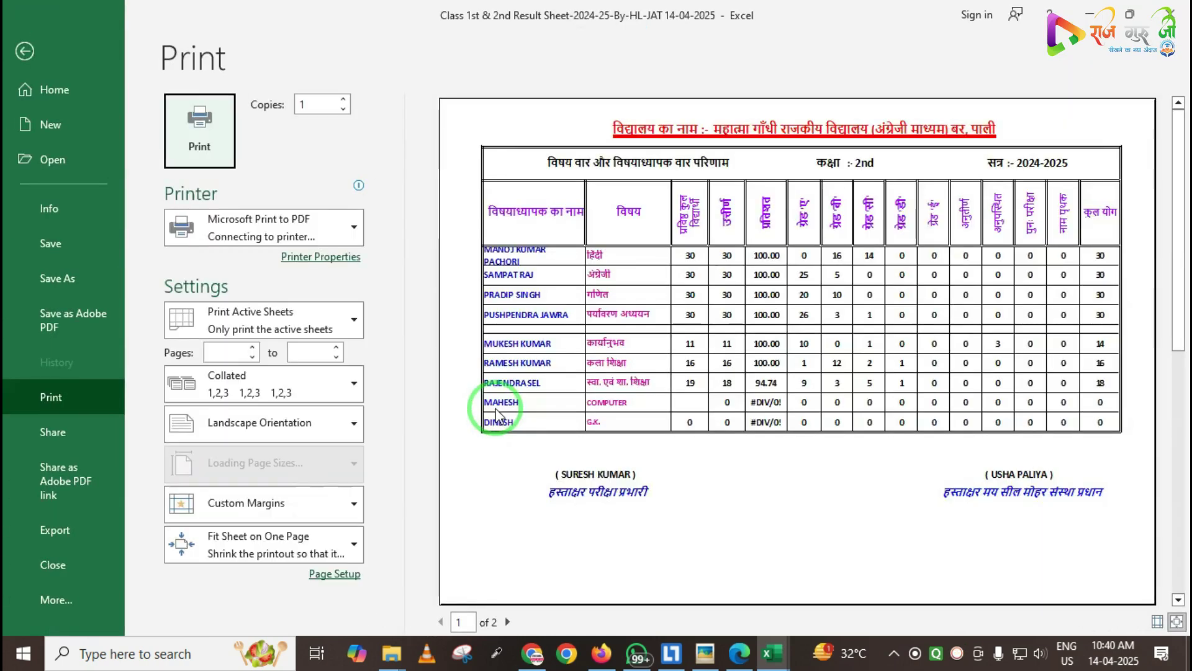
pyautogui.click(301, 506)
pyautogui.click(292, 473)
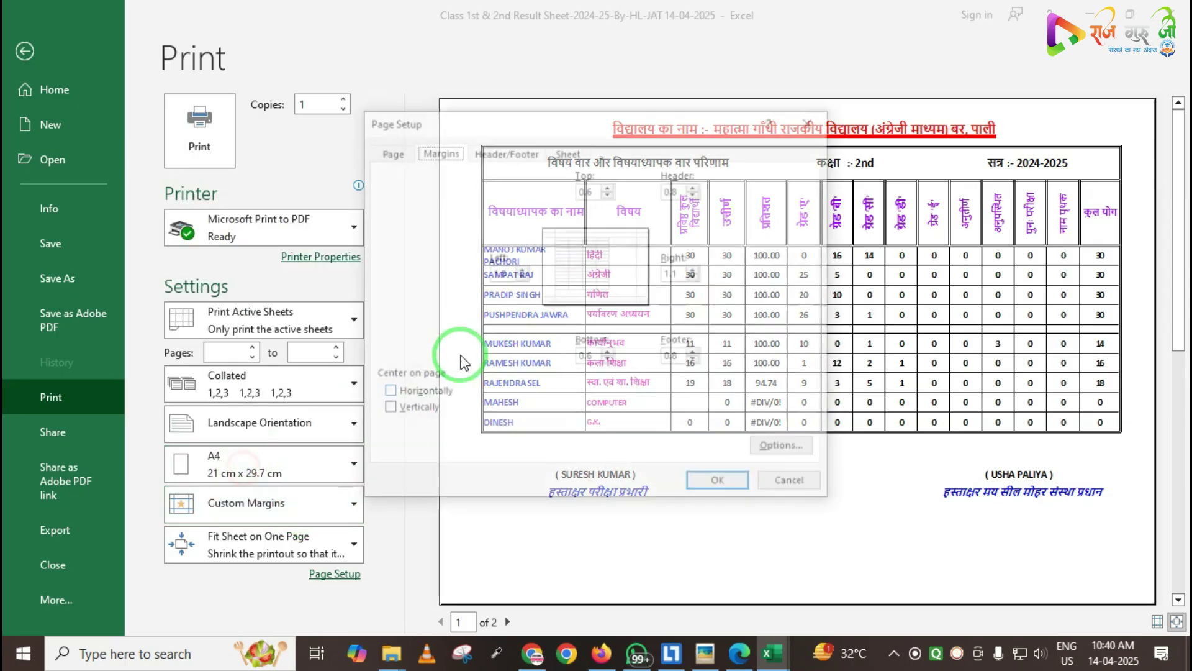
pyautogui.click(792, 484)
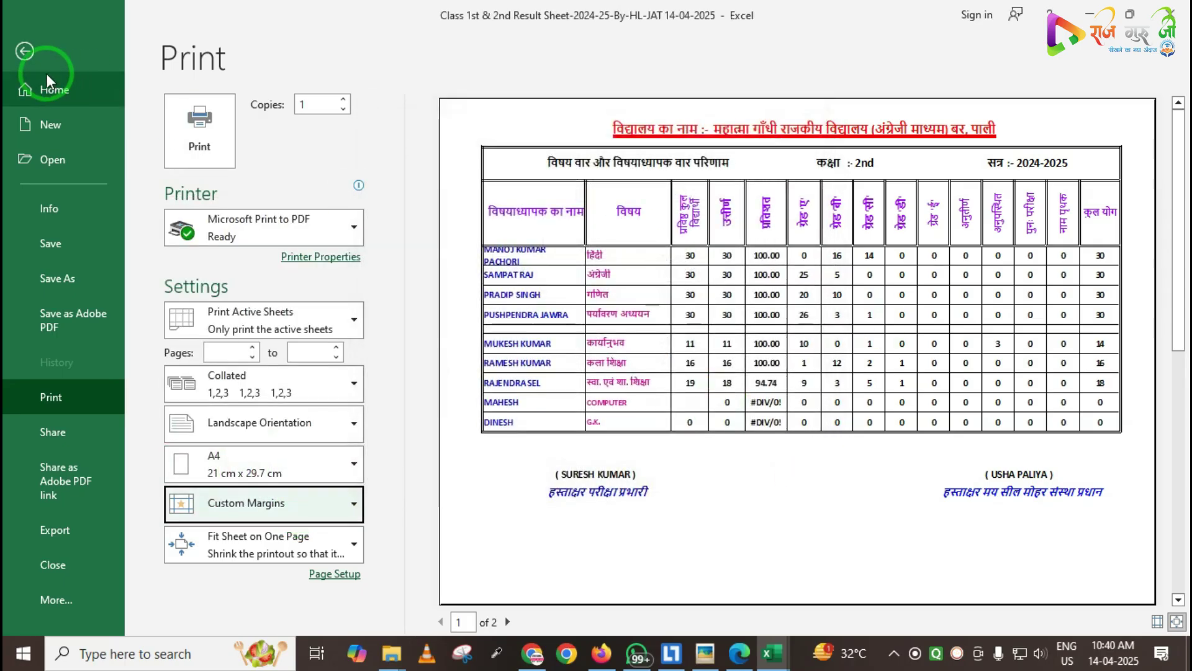
pyautogui.click(28, 53)
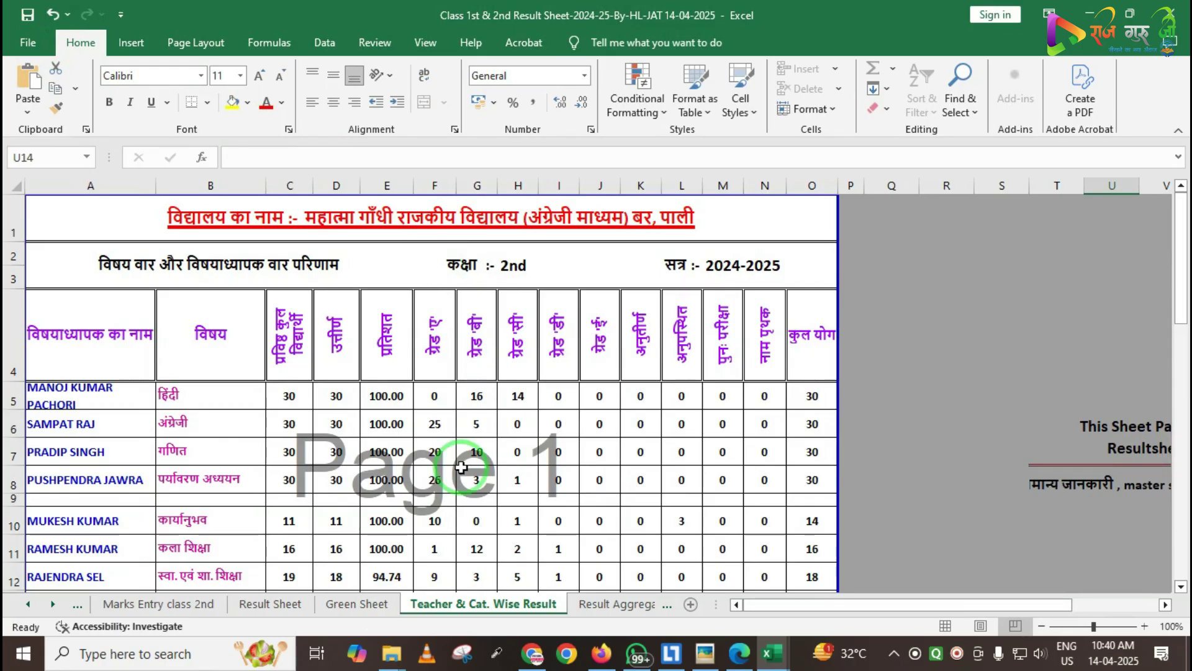
# - Review the Marks Entry class 2nd sheet and the Green Sheet of the Class 1st & 2nd workbook
pyautogui.click(199, 605)
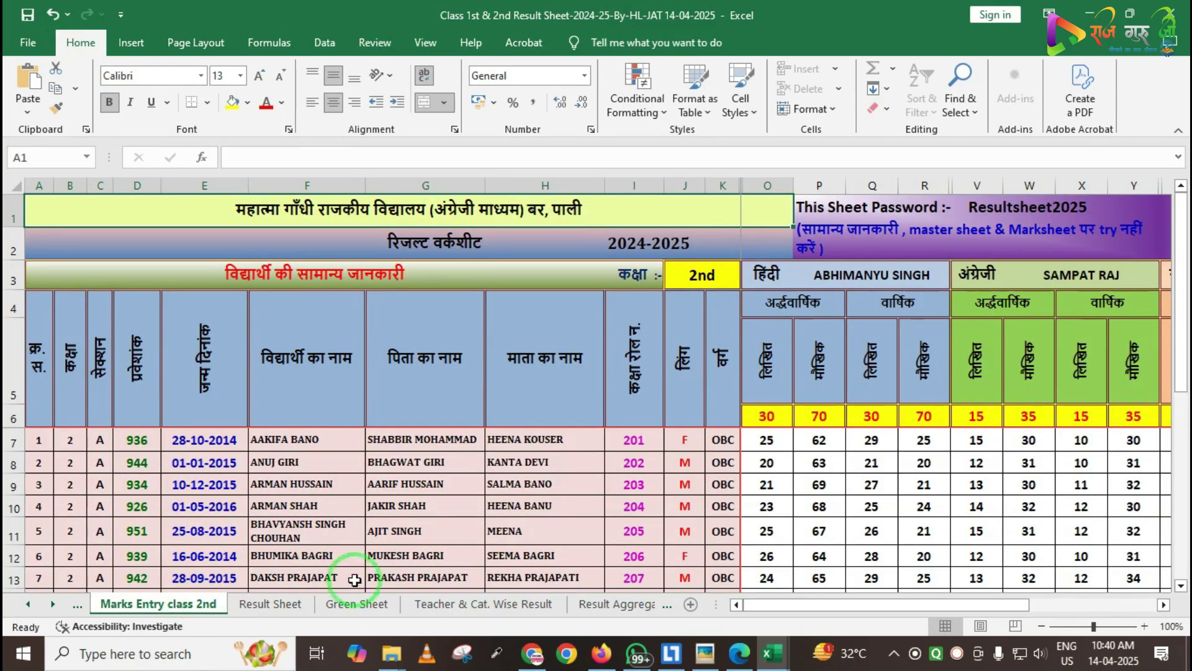
pyautogui.click(340, 609)
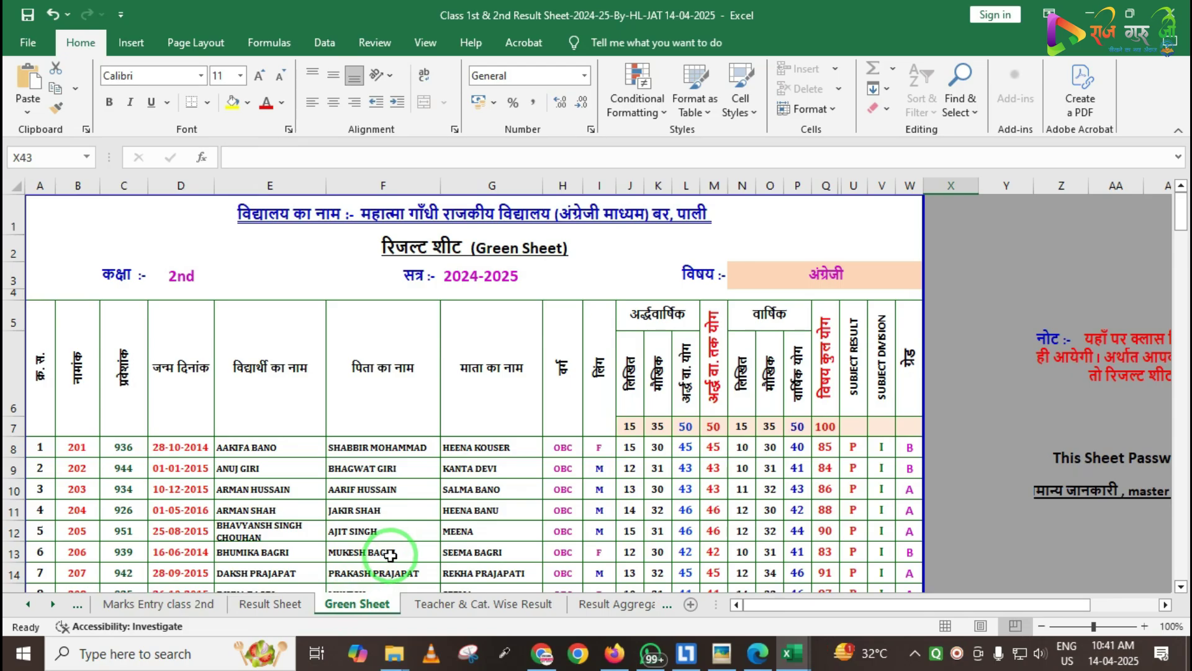
pyautogui.click(251, 606)
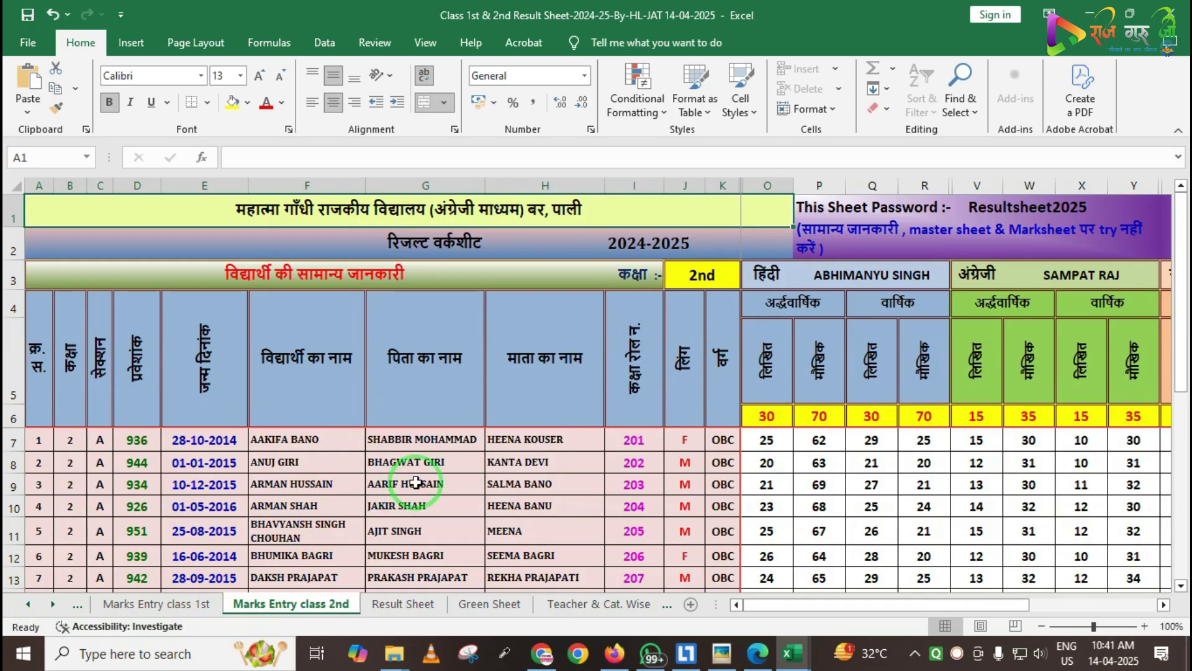
# - Switch to Firefox and look through the result sheet videos on the workbook author's YouTube channel
pyautogui.click(616, 654)
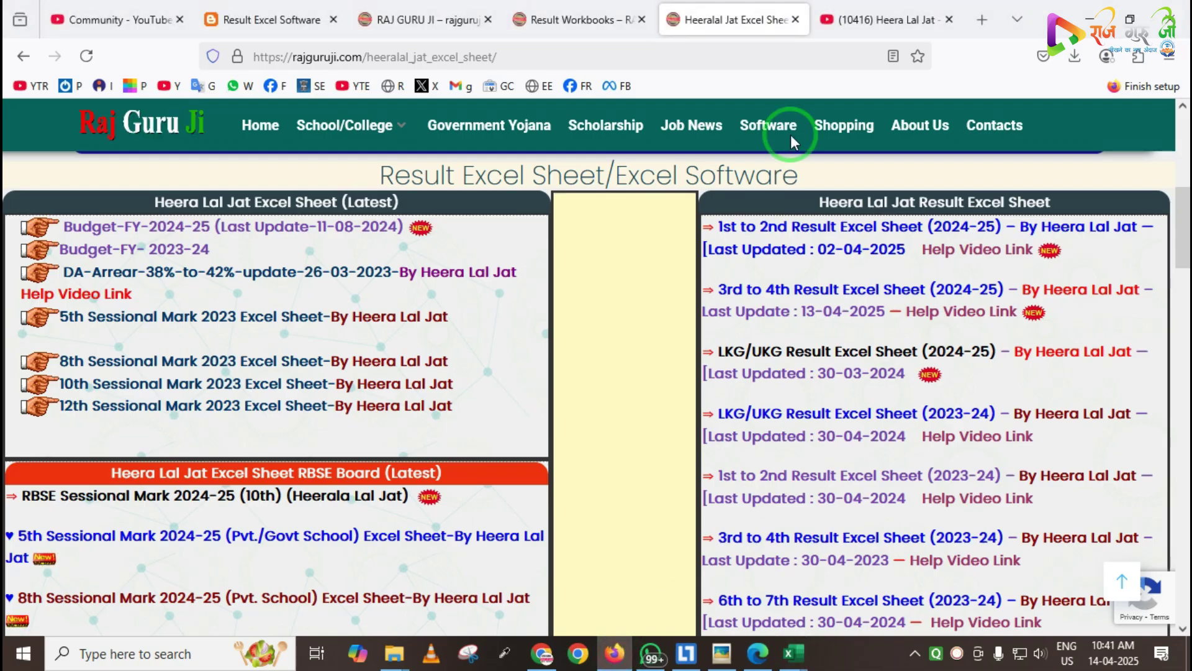
pyautogui.click(869, 20)
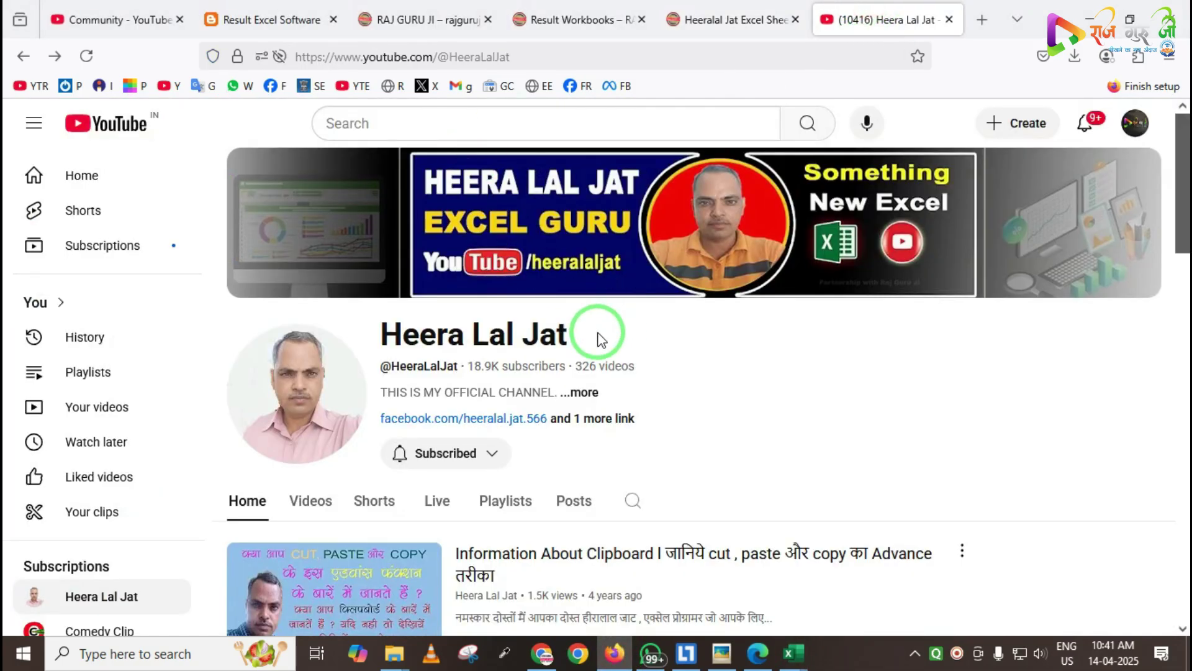
pyautogui.scroll(-6, 601, 339)
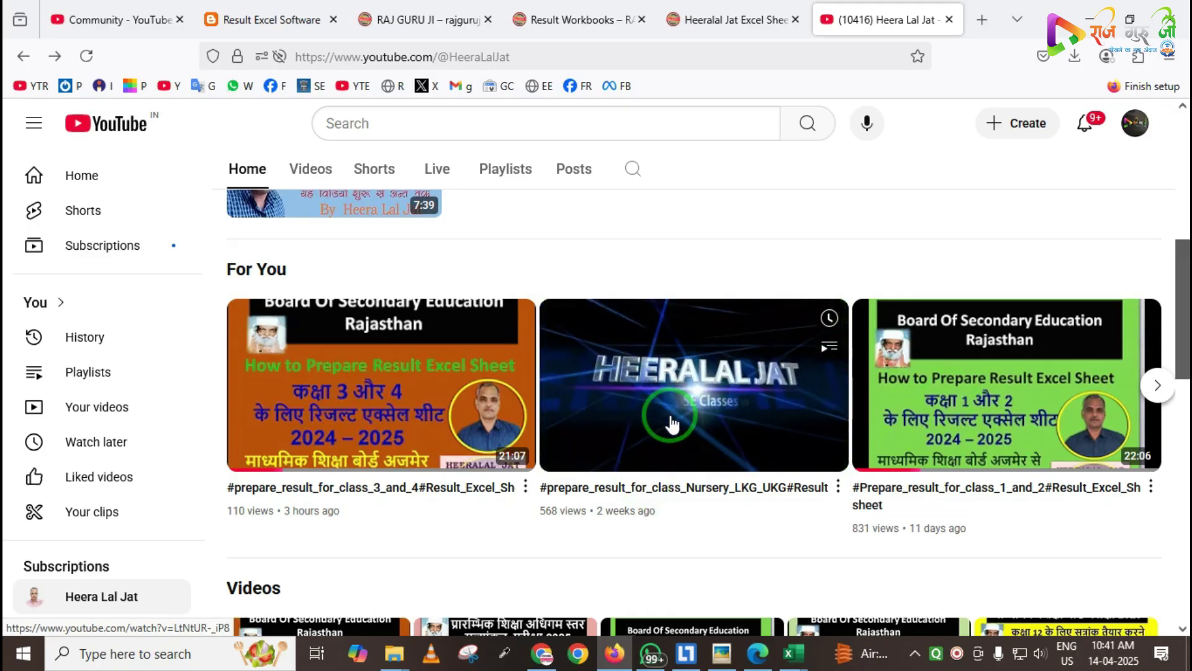
pyautogui.scroll(-3, 628, 395)
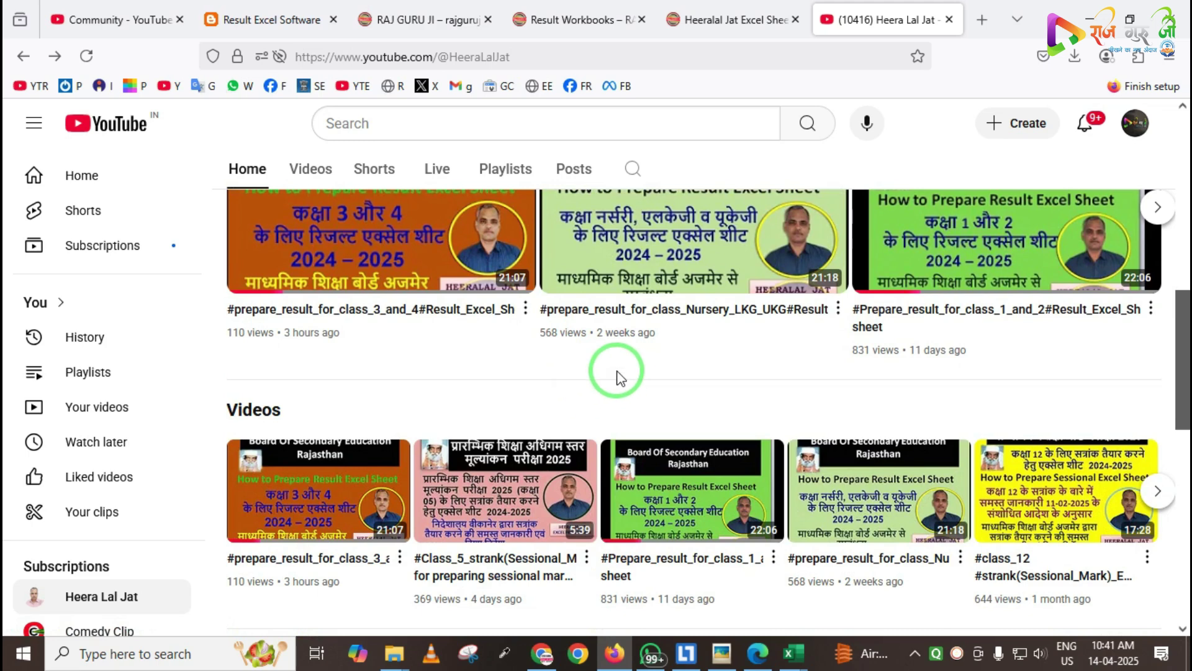
pyautogui.scroll(3, 624, 372)
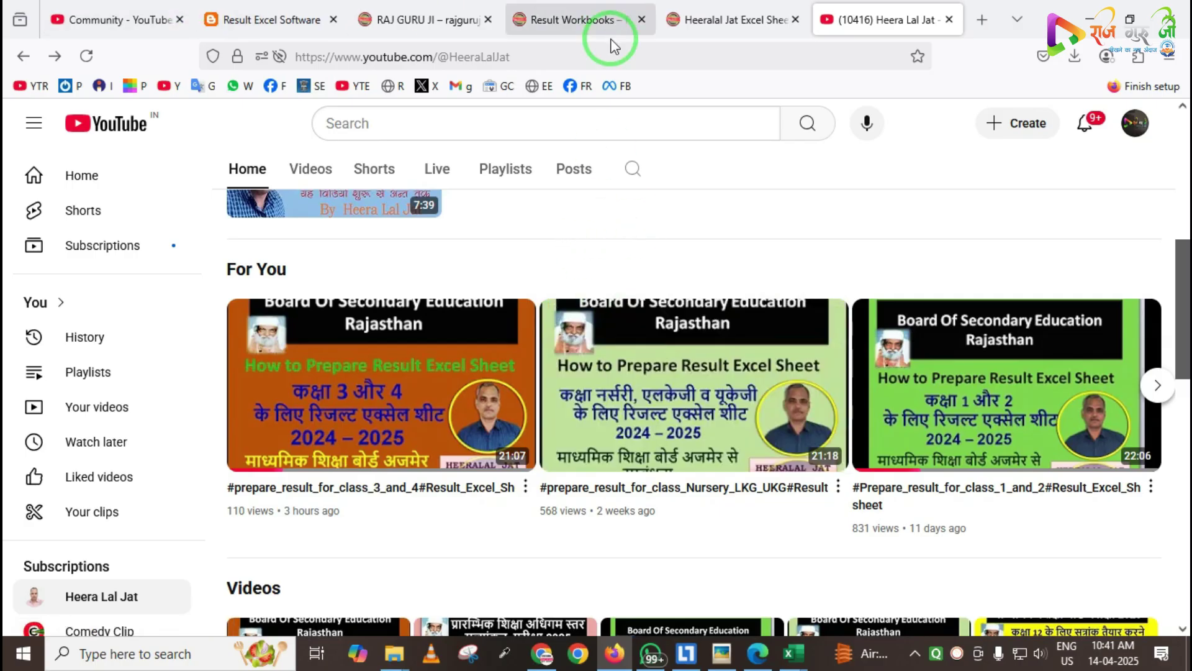
# - View the home page of rajguruji.com and look over its download and result links
pyautogui.click(421, 23)
pyautogui.scroll(15, 687, 332)
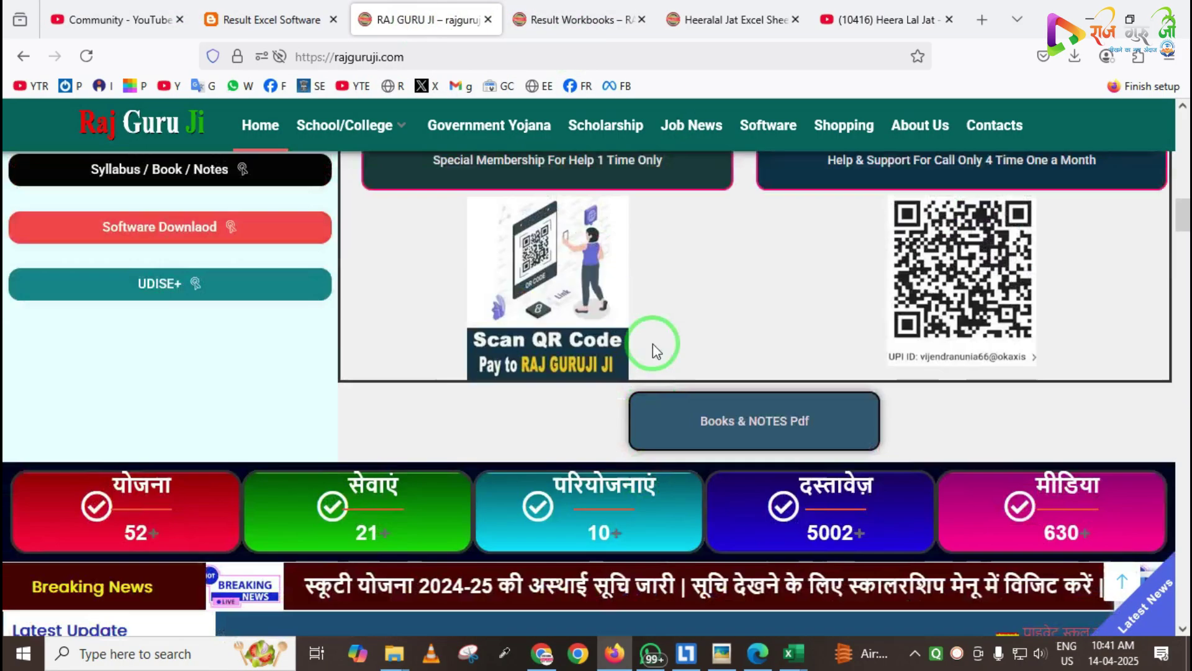
pyautogui.scroll(-5, 653, 344)
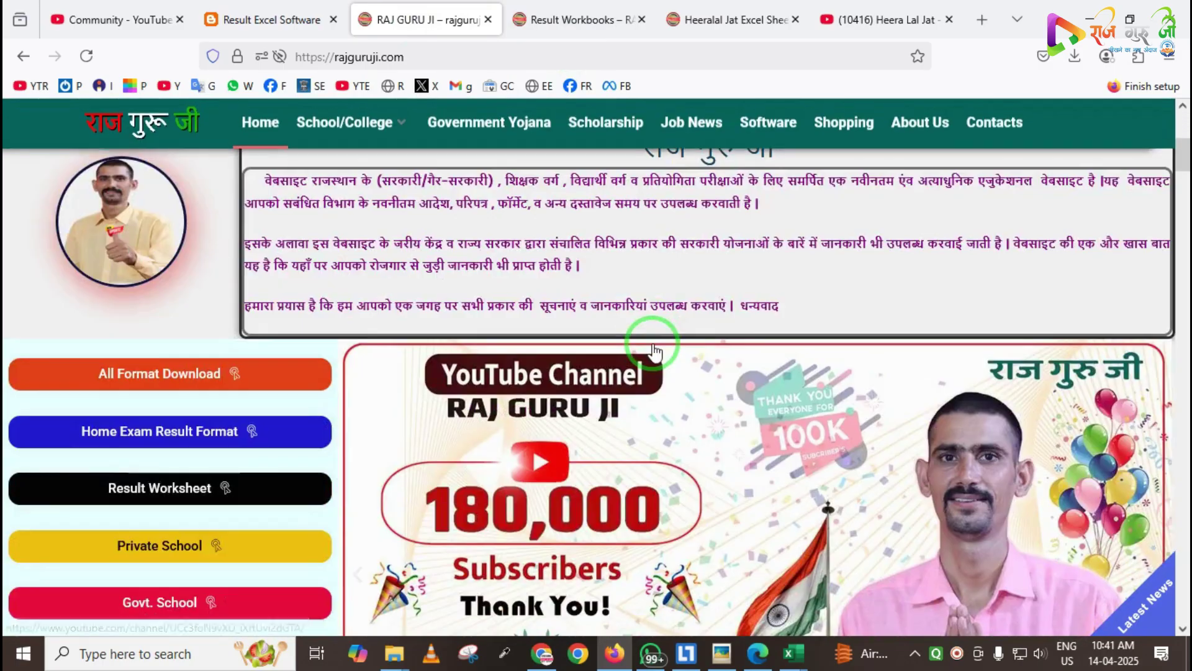